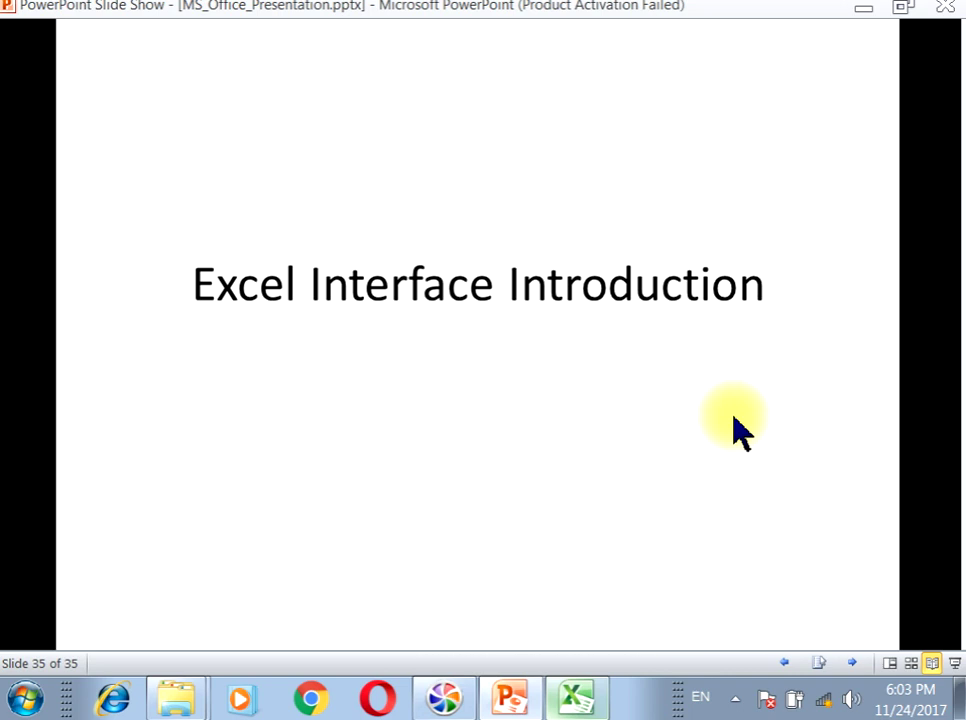
- Switch from the PowerPoint slide show to the blank Excel workbook Book1
left_click(580, 700)
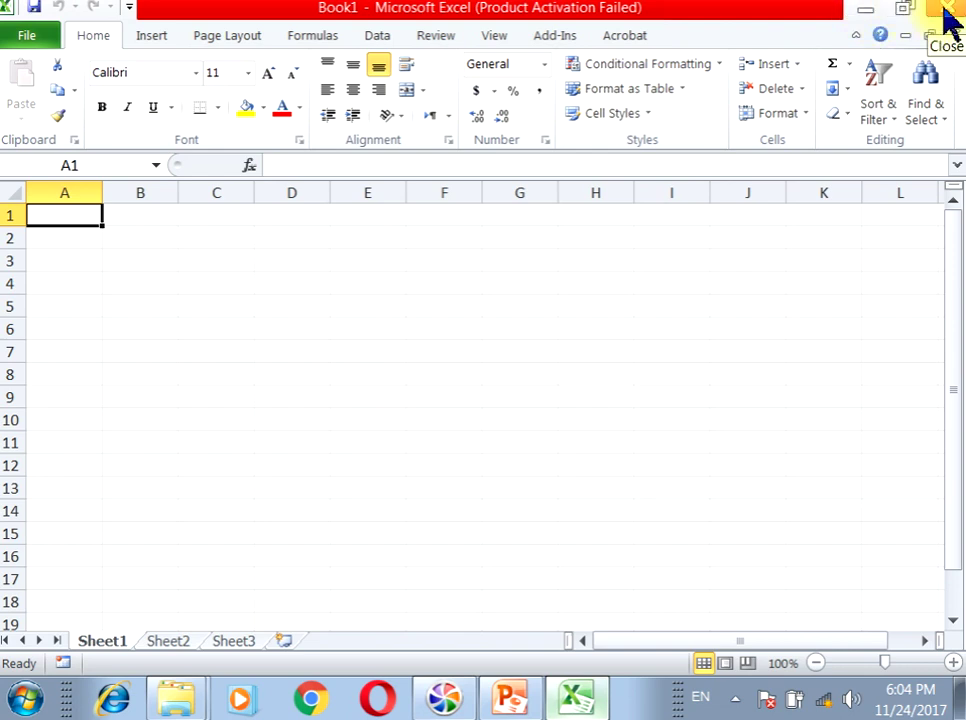
left_click(868, 18)
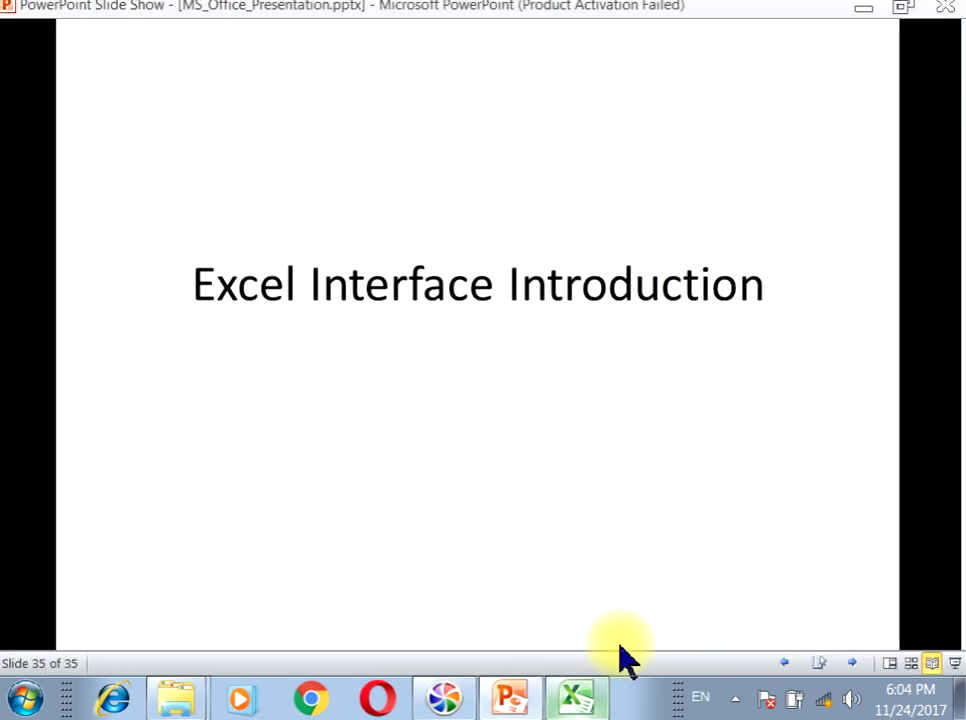
left_click(580, 700)
left_click(903, 10)
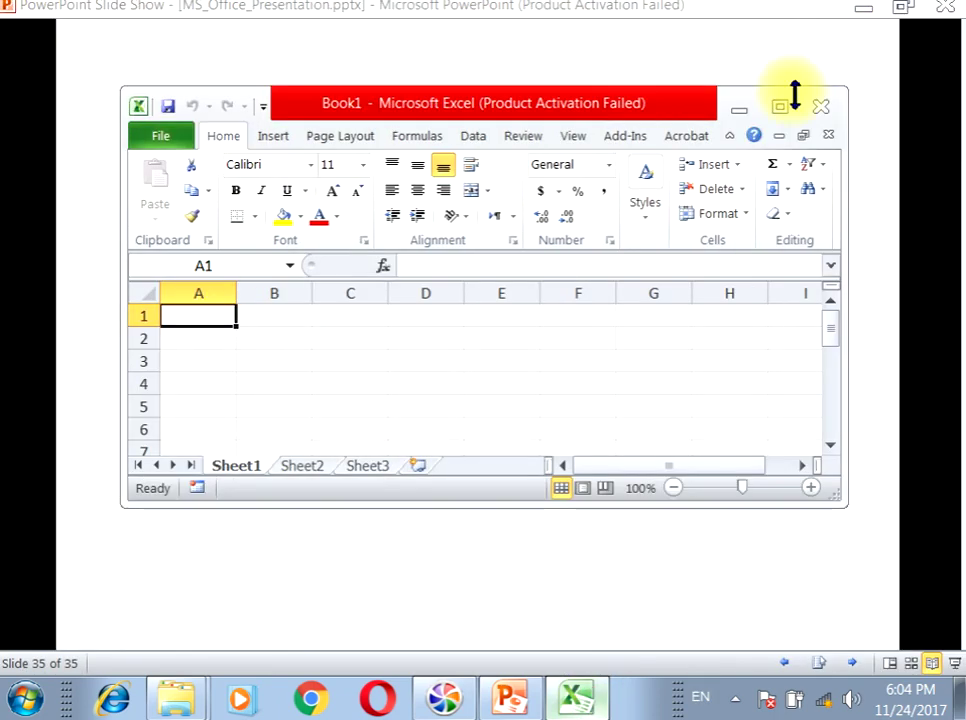
left_click(779, 106)
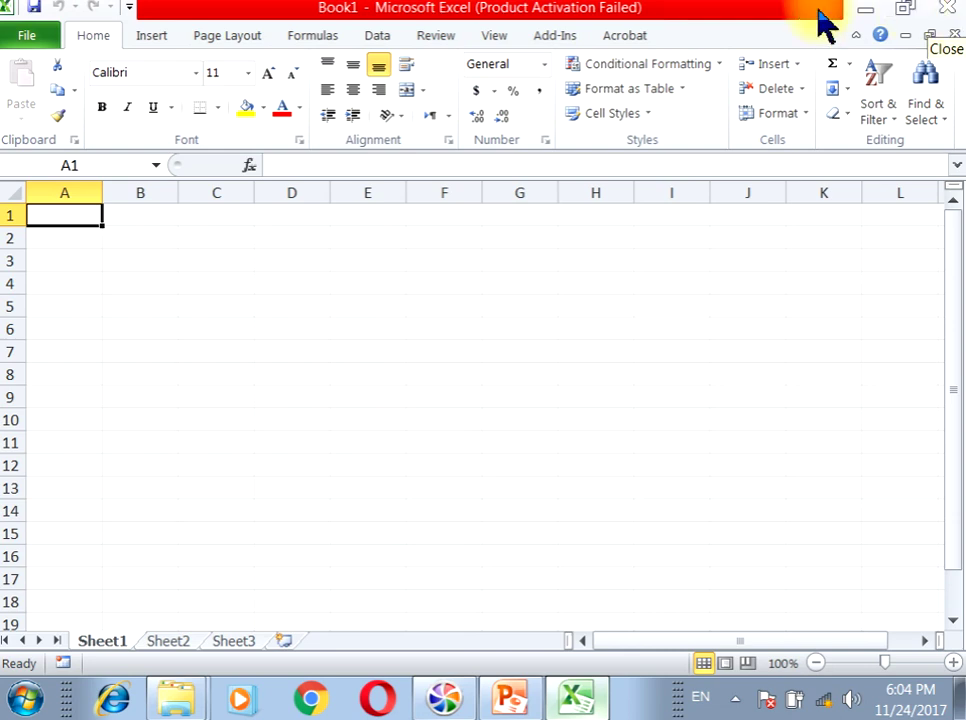
left_click(129, 8)
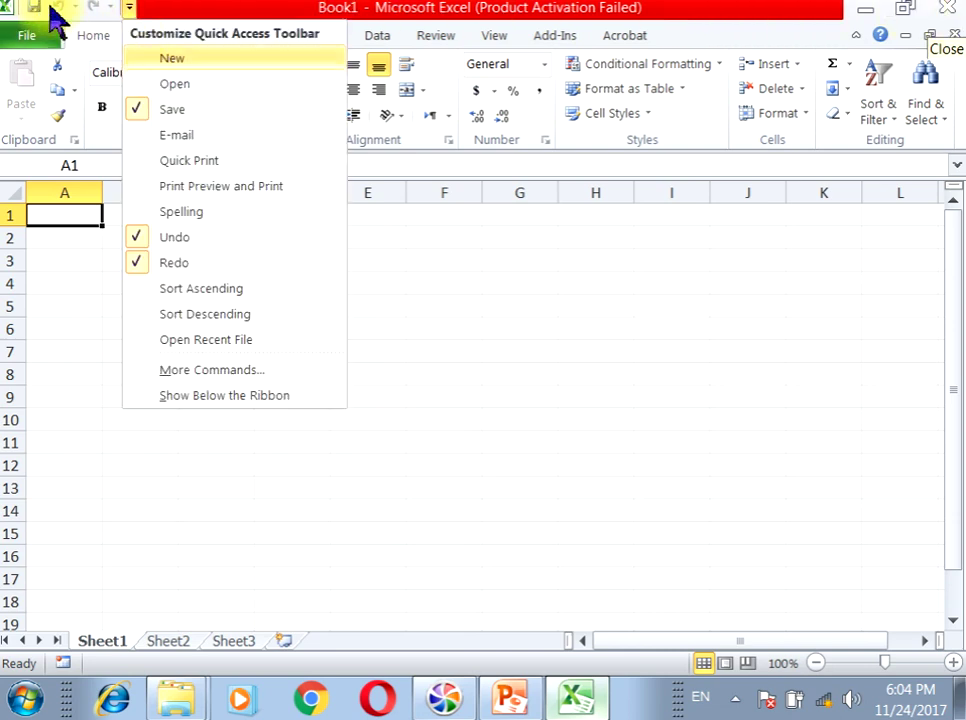
left_click(98, 16)
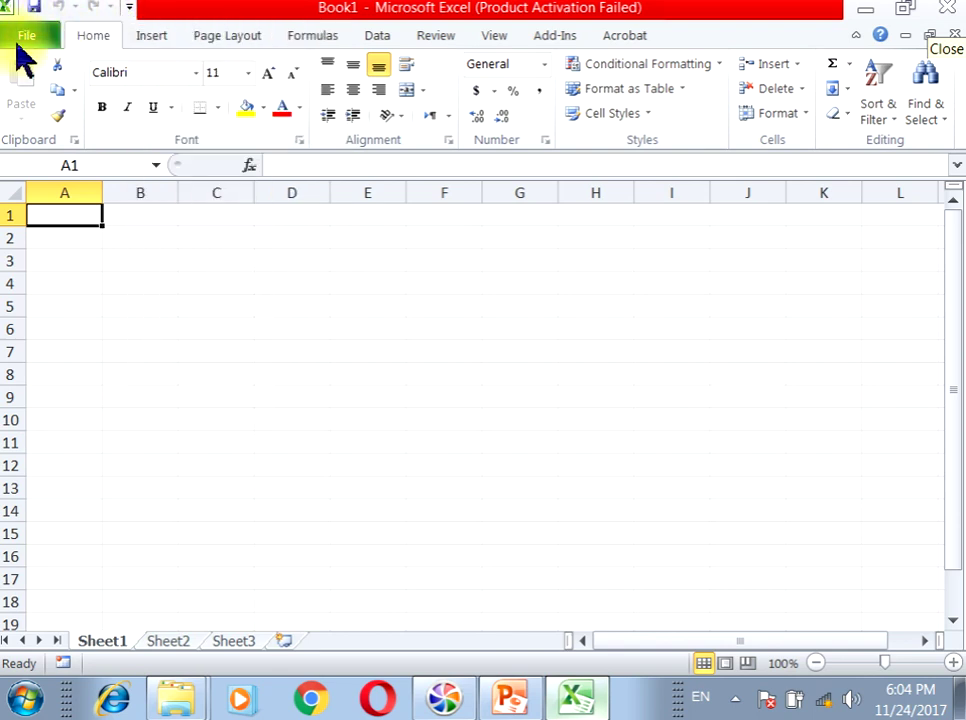
left_click(20, 40)
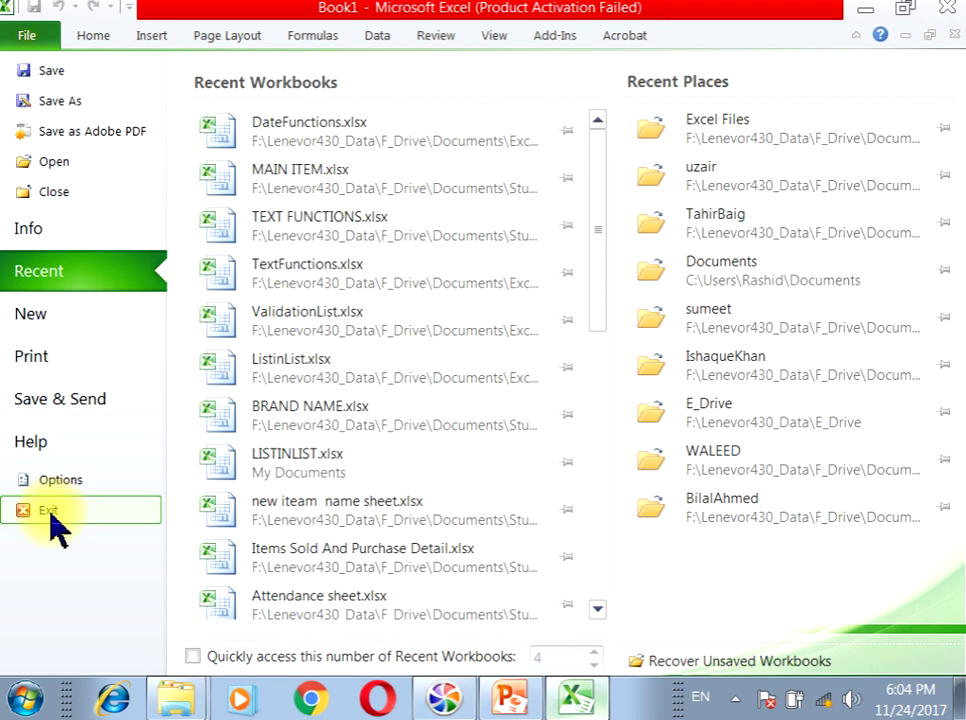
left_click(26, 40)
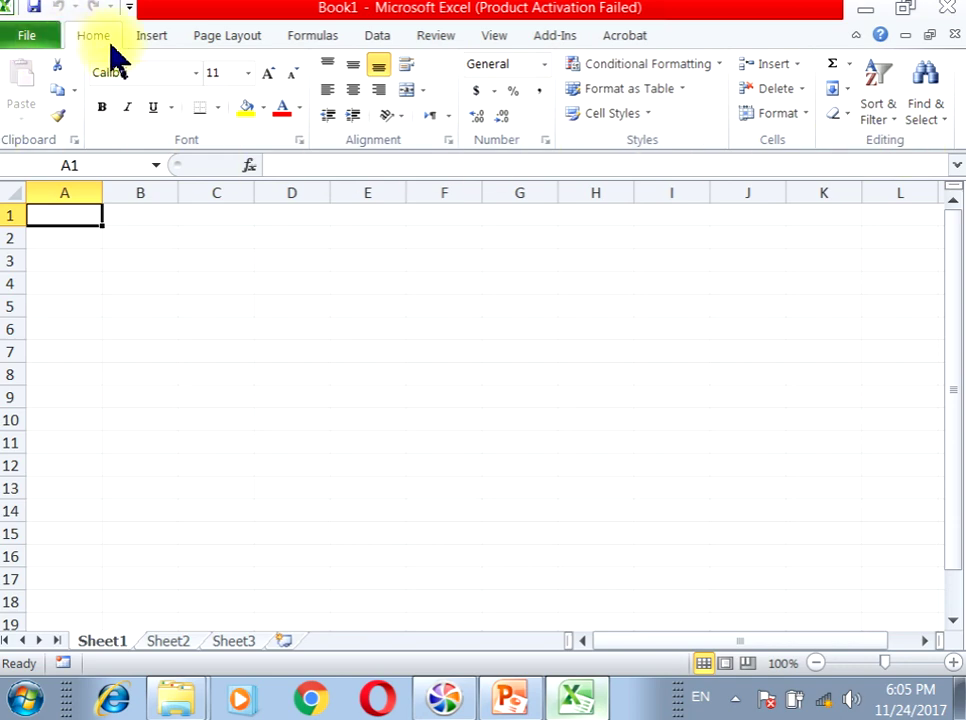
left_click(145, 40)
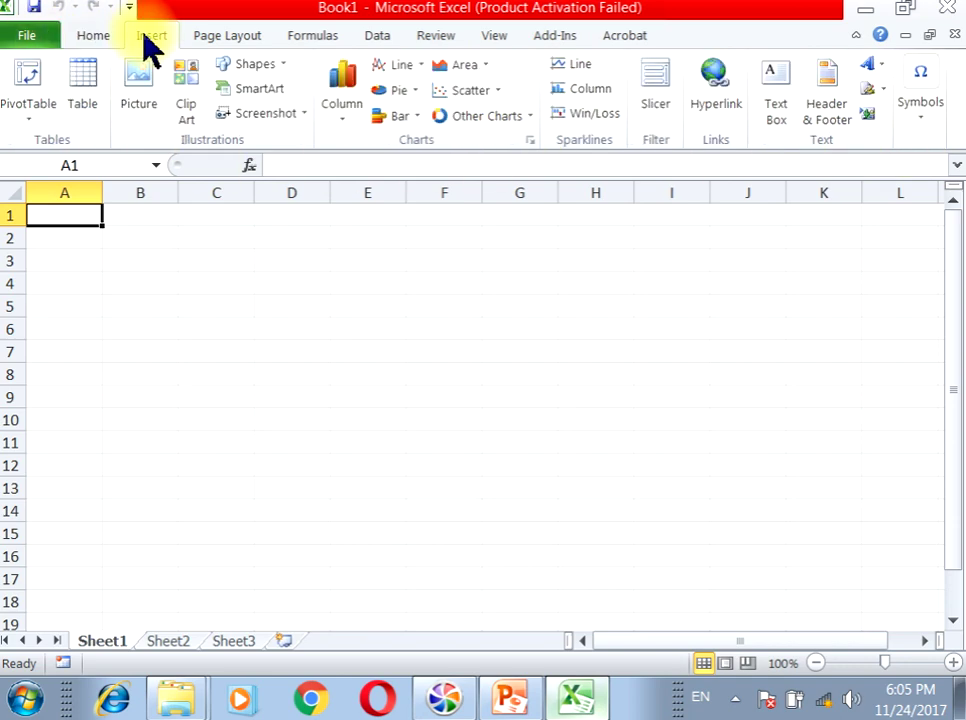
left_click(218, 45)
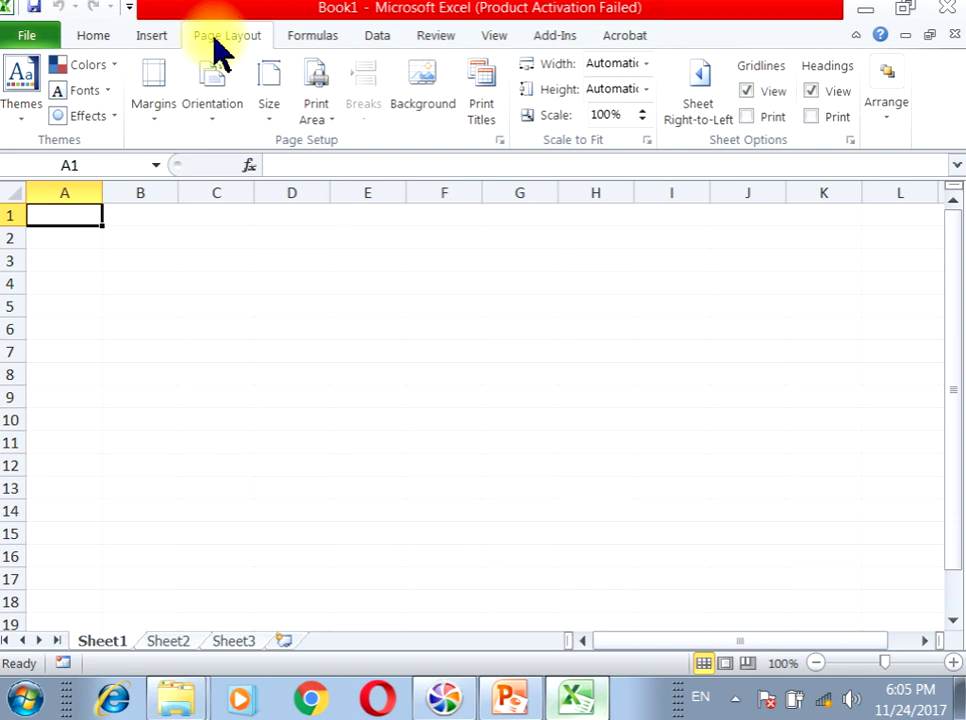
left_click(330, 40)
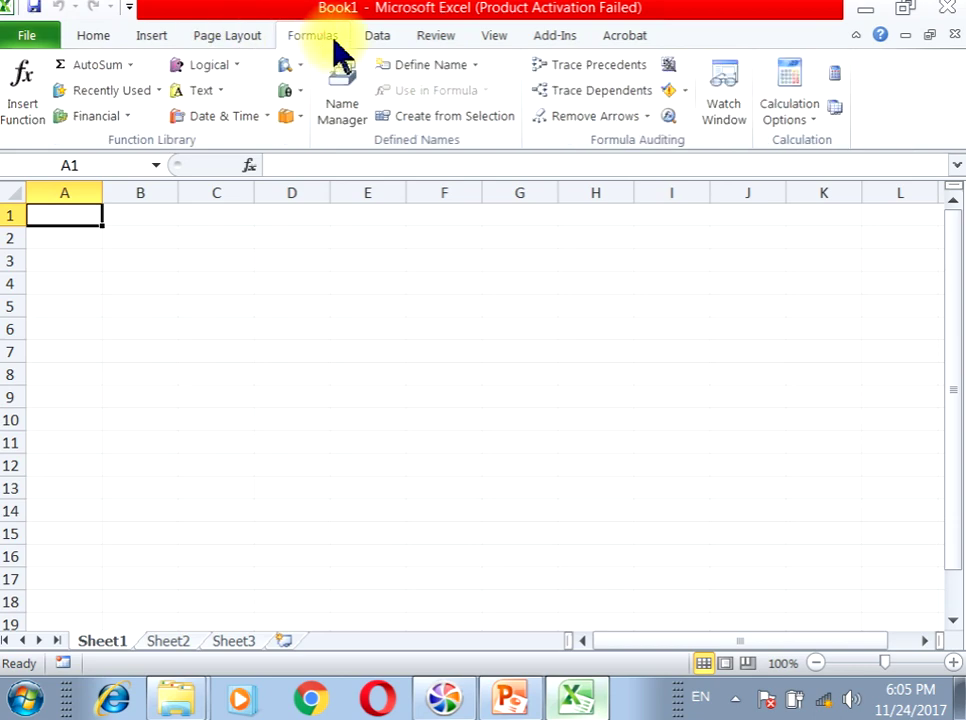
left_click(385, 40)
left_click(443, 38)
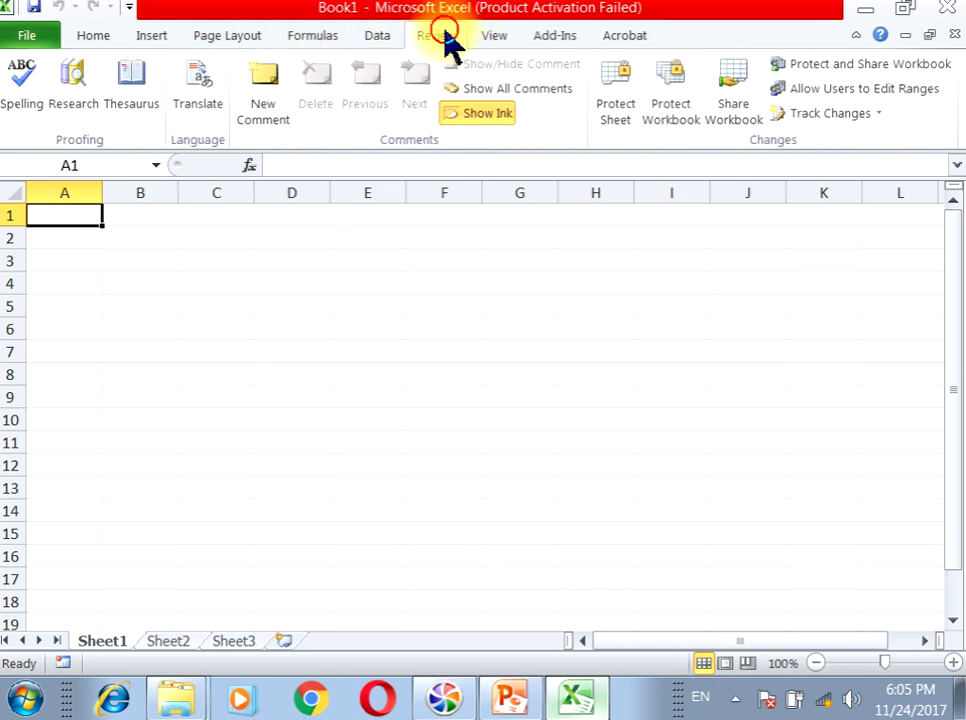
left_click(495, 40)
left_click(547, 48)
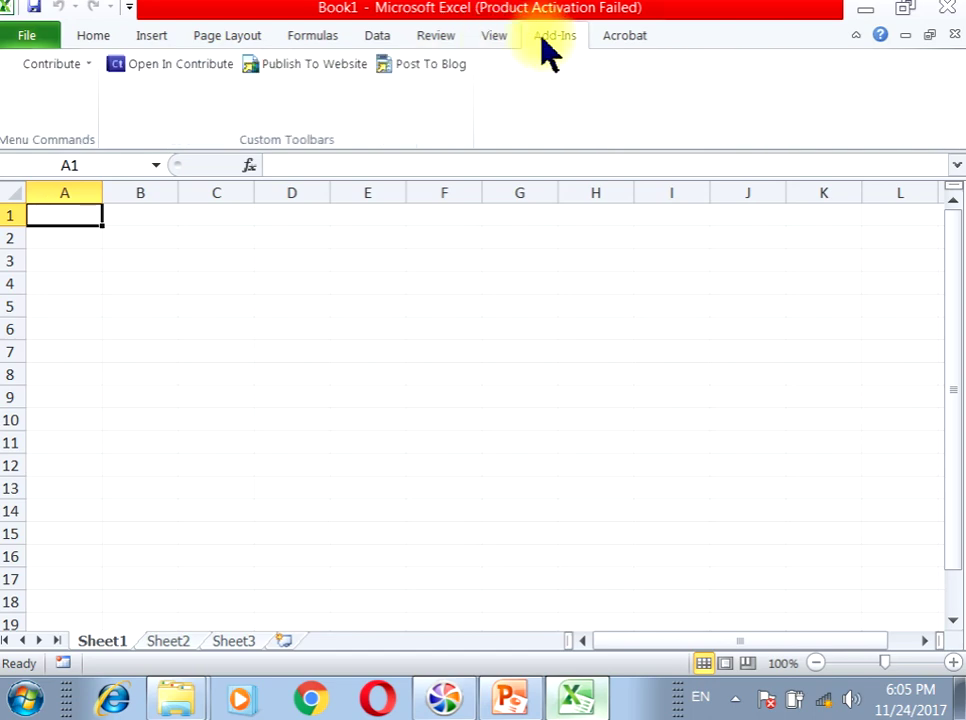
left_click(621, 50)
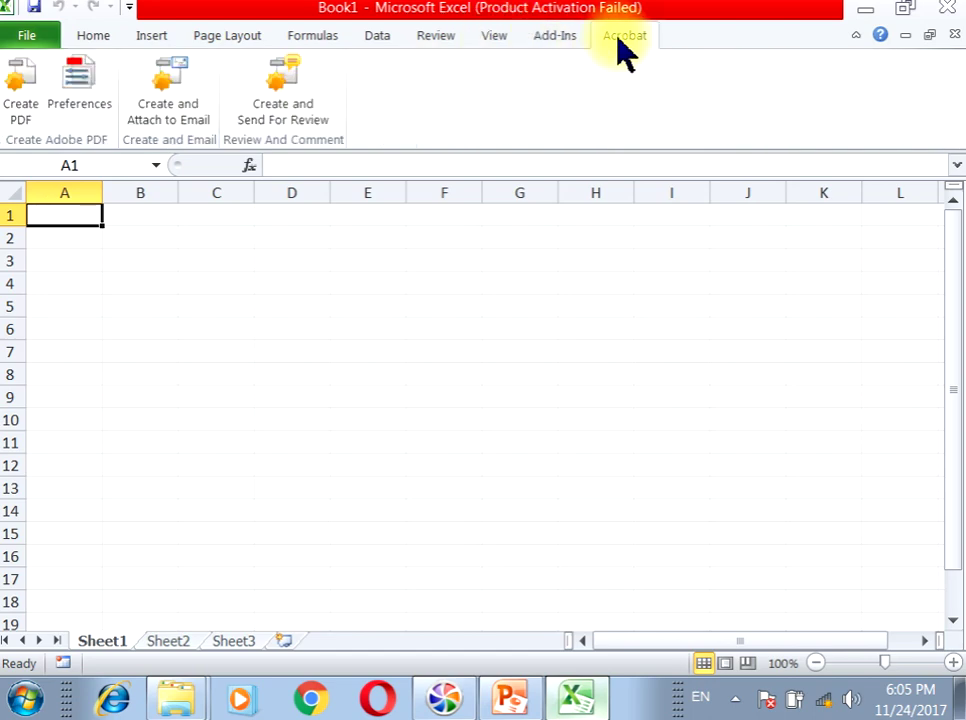
left_click(151, 36)
left_click(103, 35)
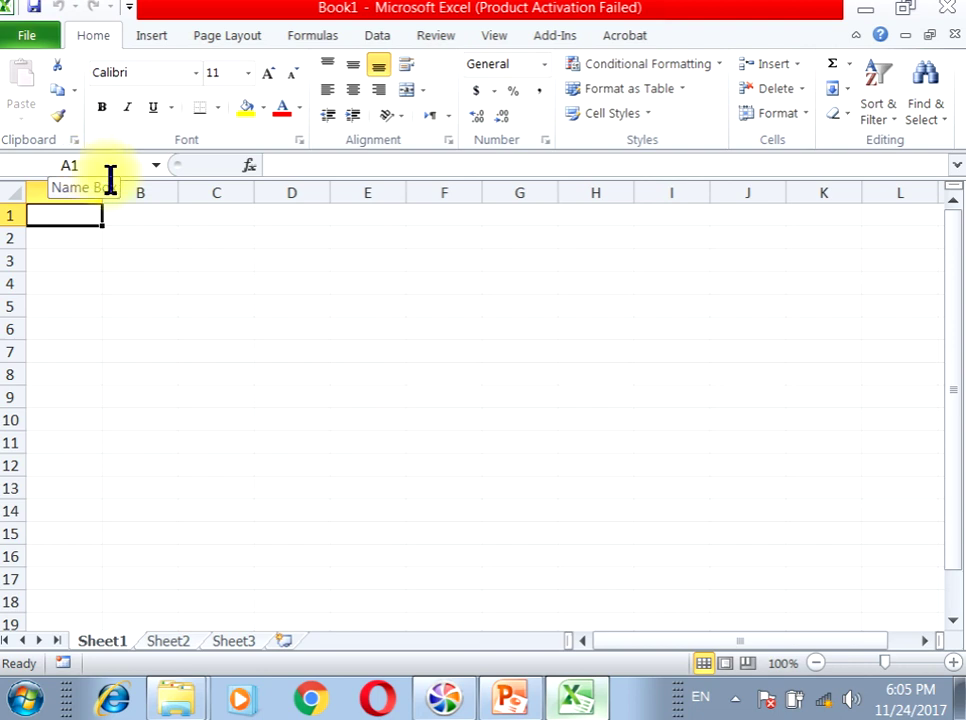
- Select E5, then make I4 the active cell and put it in Edit mode via the formula bar
left_click(384, 314)
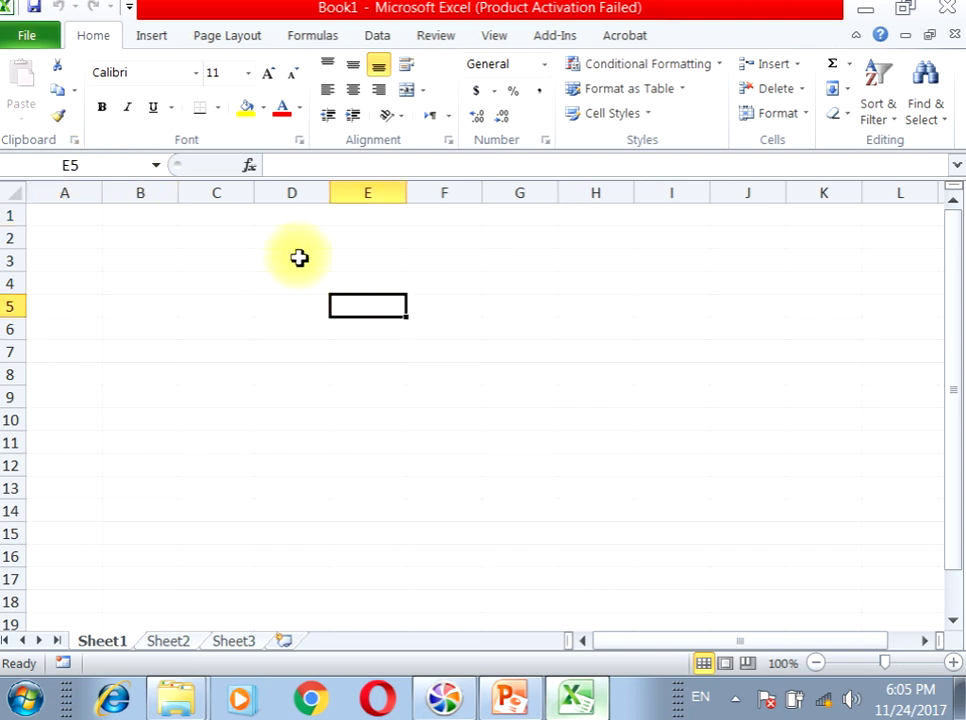
left_click(681, 285)
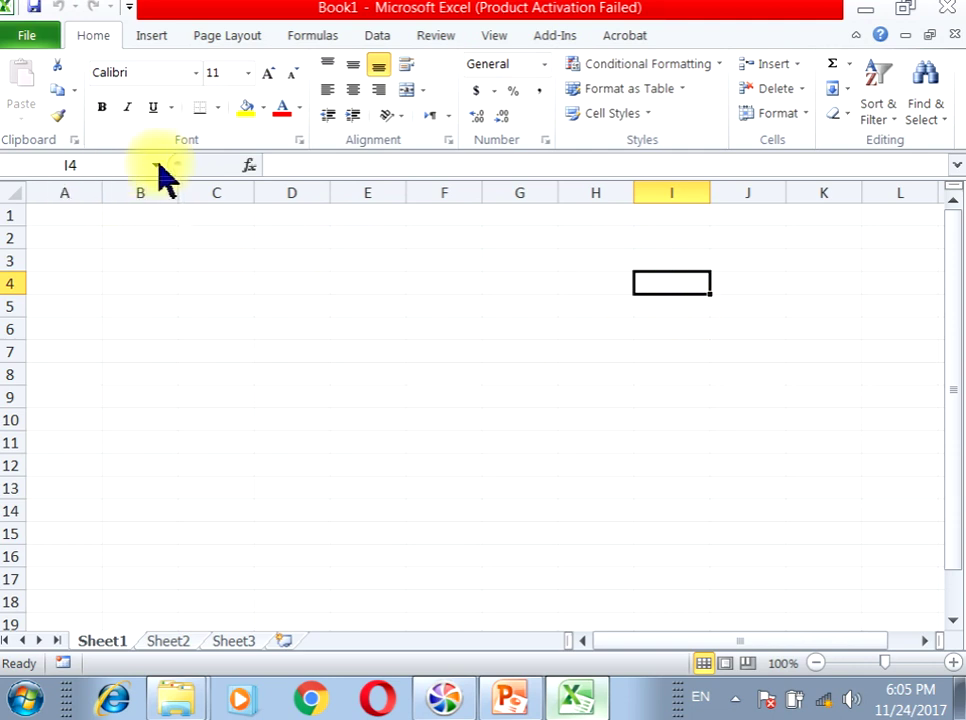
left_click(285, 165)
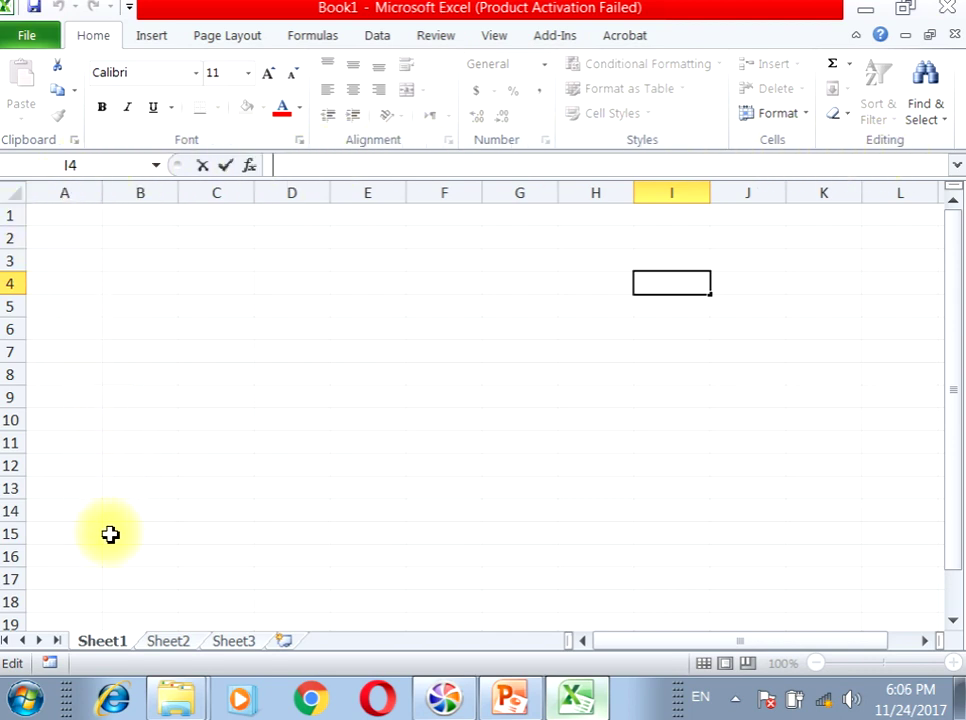
- Browse Sheet1, Sheet2 and Sheet3 and maximize the workbook window
left_click(97, 648)
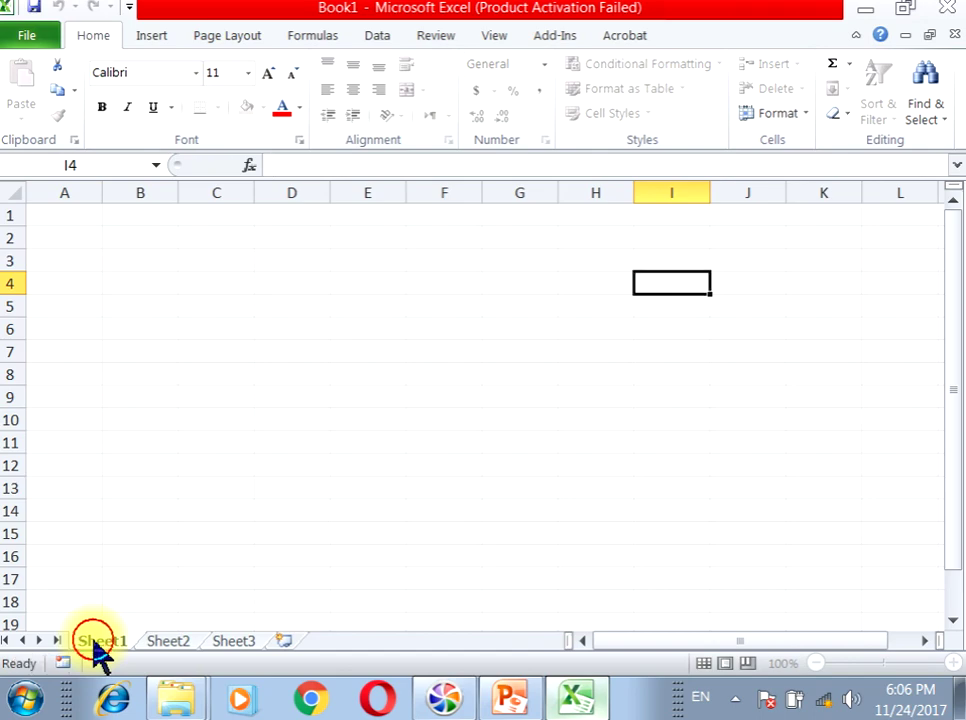
left_click(168, 645)
left_click(228, 648)
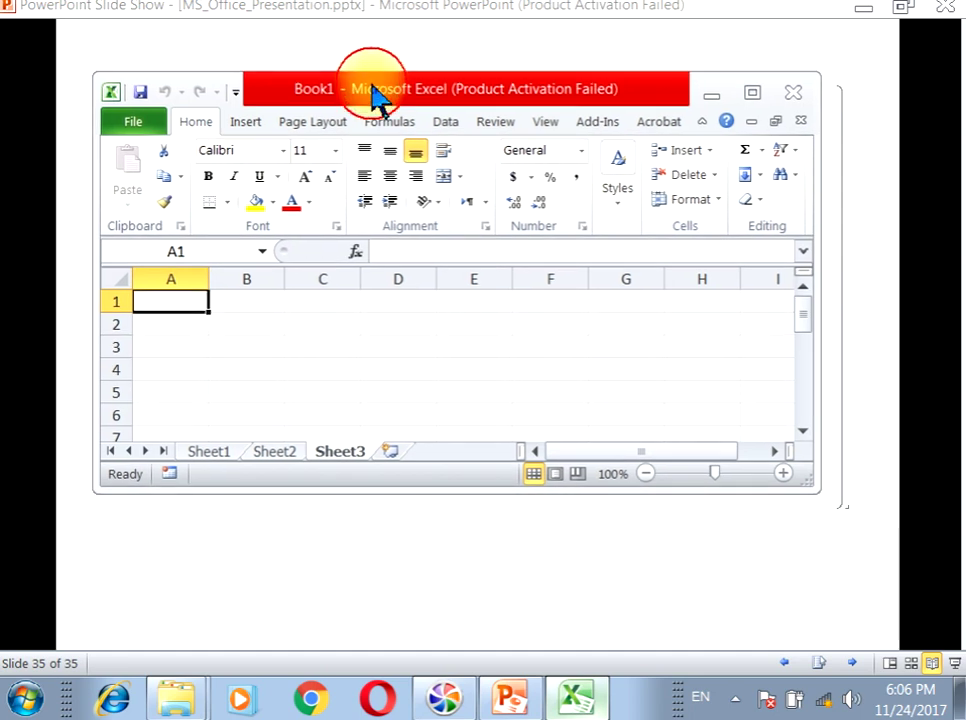
double_click(372, 95)
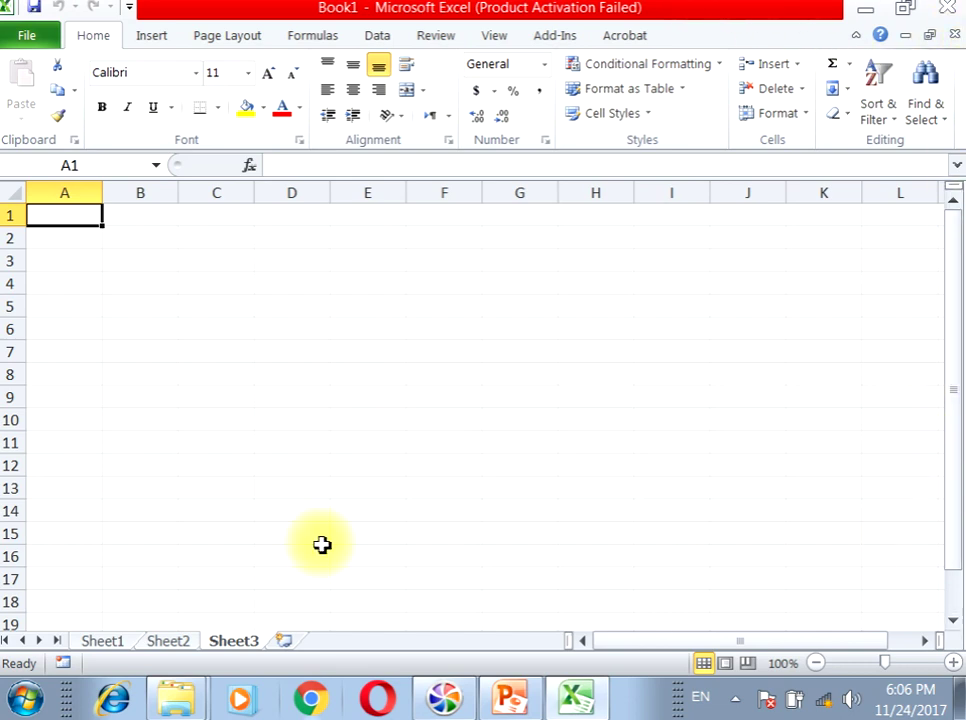
left_click(103, 643)
left_click(166, 643)
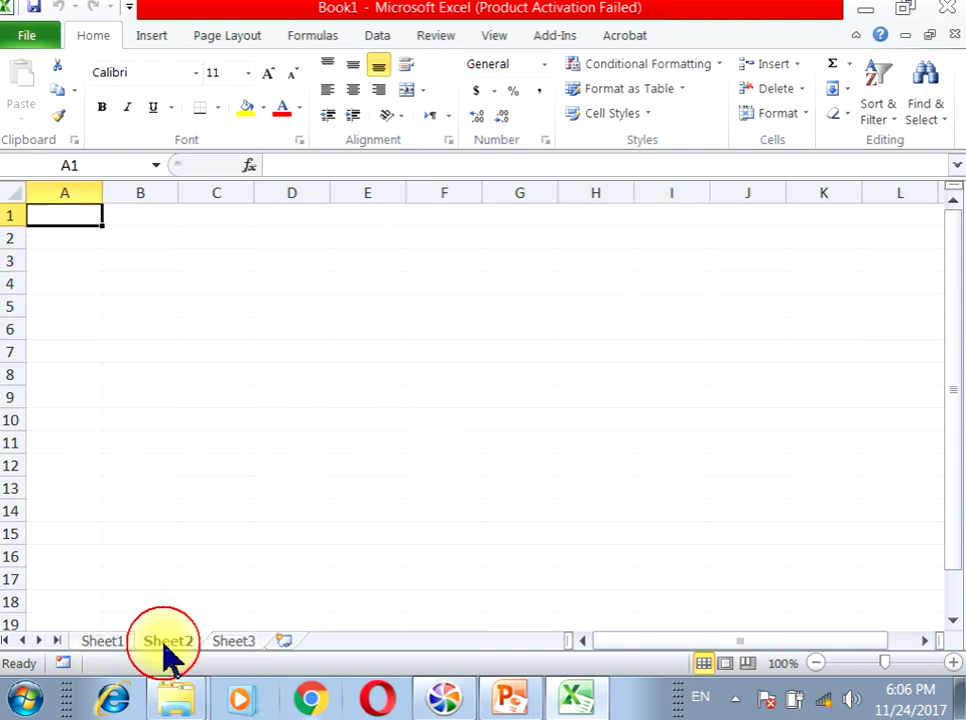
left_click(222, 643)
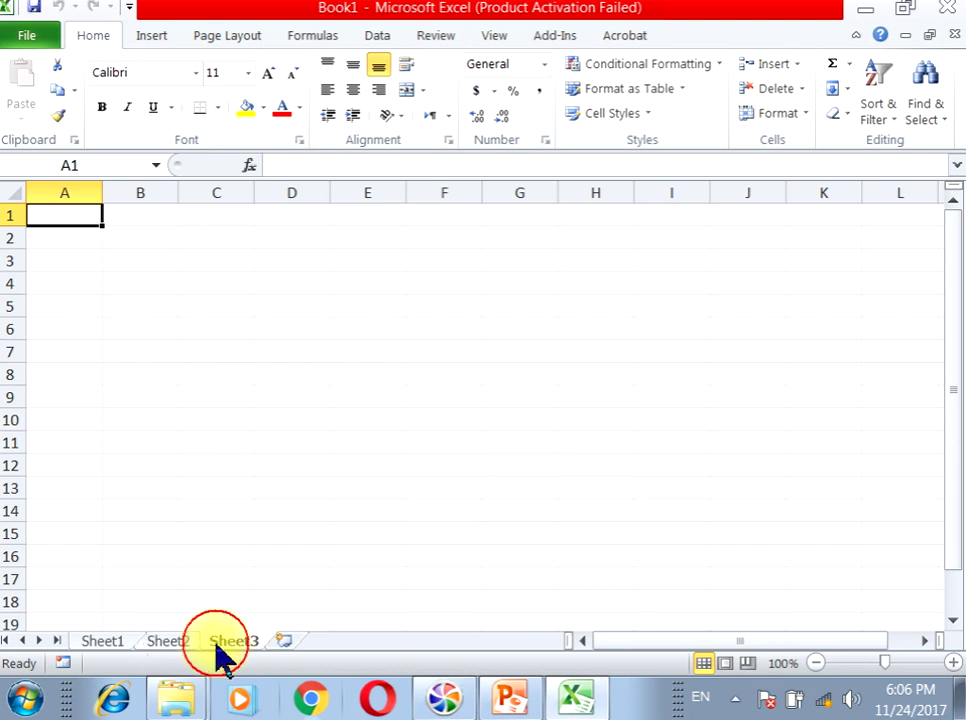
left_click(110, 643)
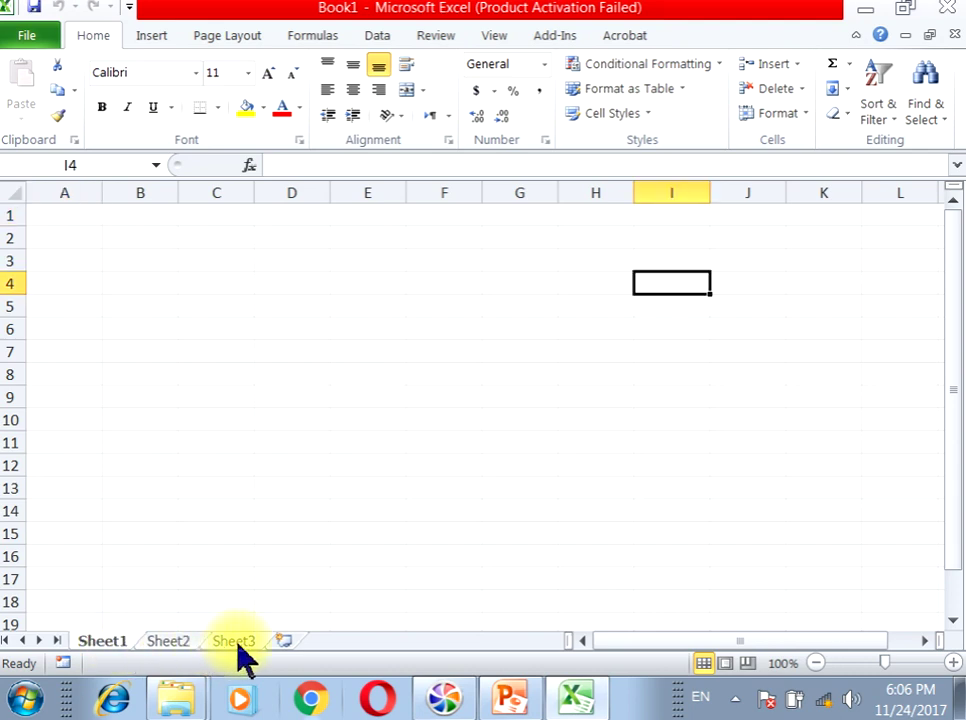
- Add two new worksheets, Sheet4 and Sheet5, then delete both again
left_click(282, 642)
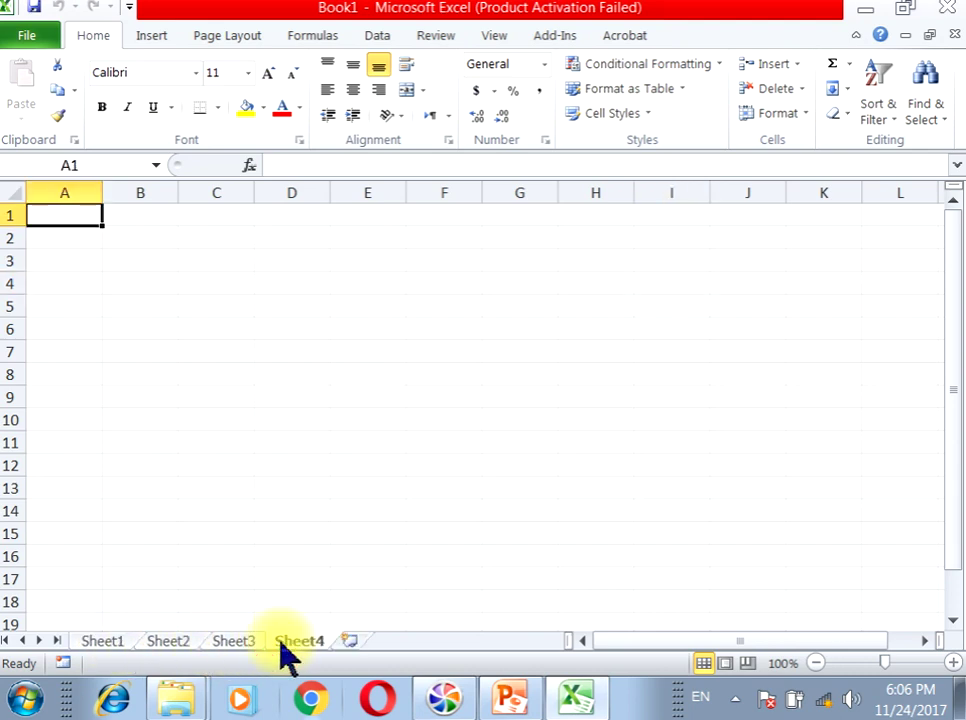
left_click(350, 643)
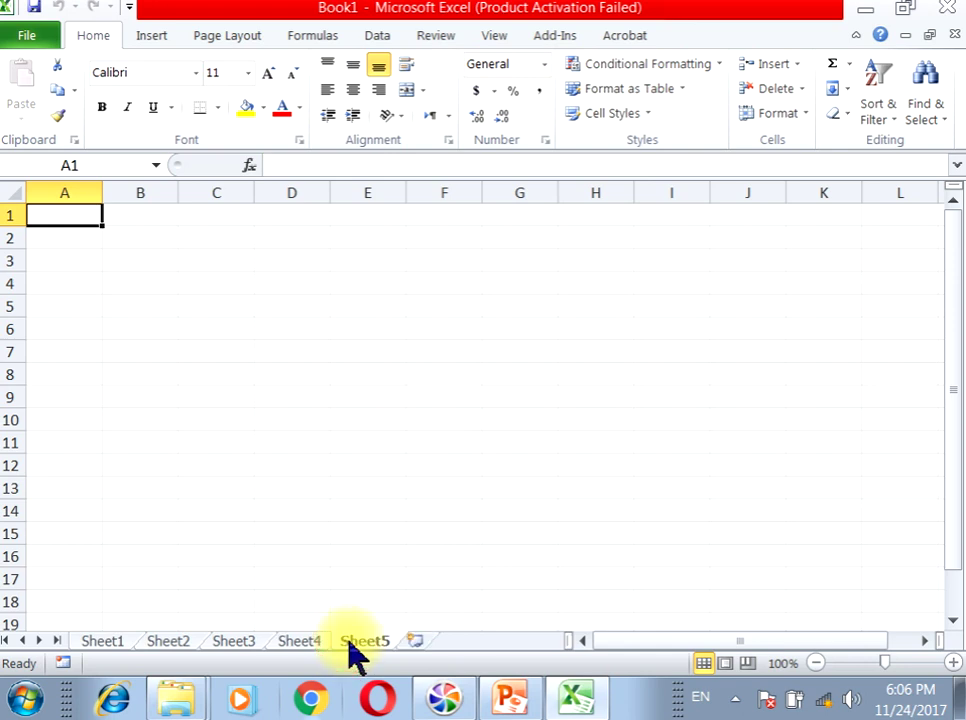
right_click(347, 642)
left_click(402, 413)
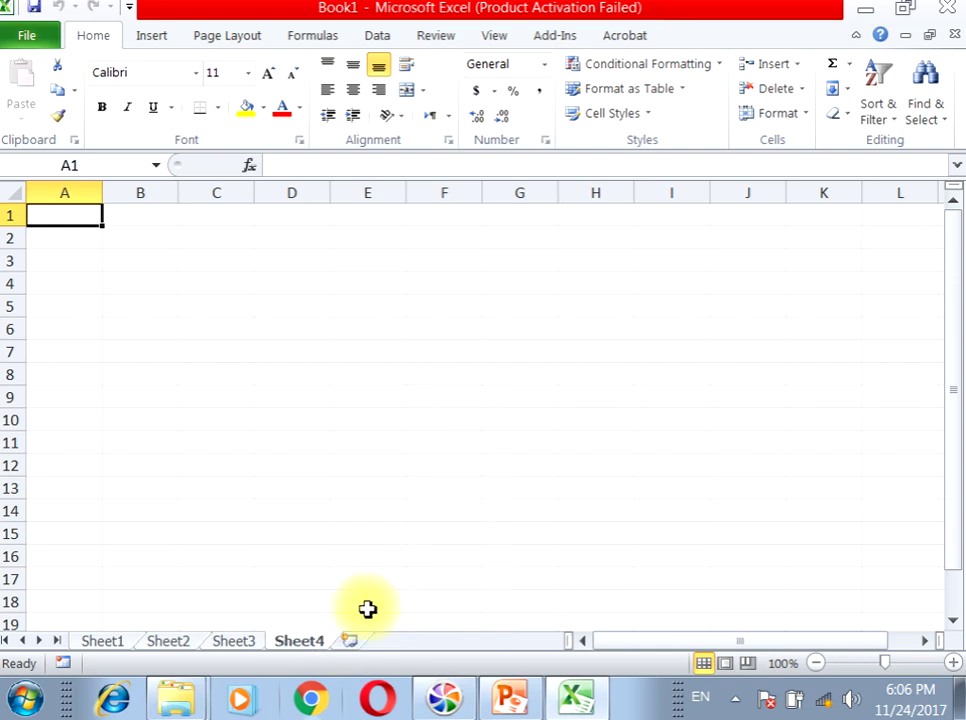
right_click(311, 643)
left_click(366, 413)
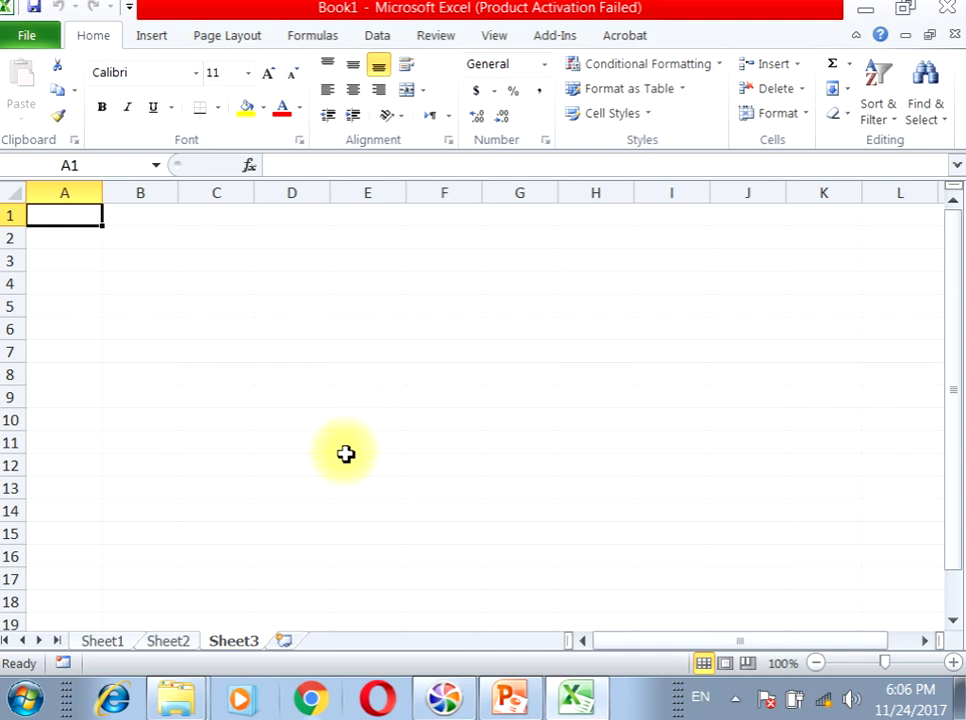
- Delete Sheet3 and Sheet2, leaving only Sheet1
right_click(228, 642)
left_click(280, 412)
right_click(190, 640)
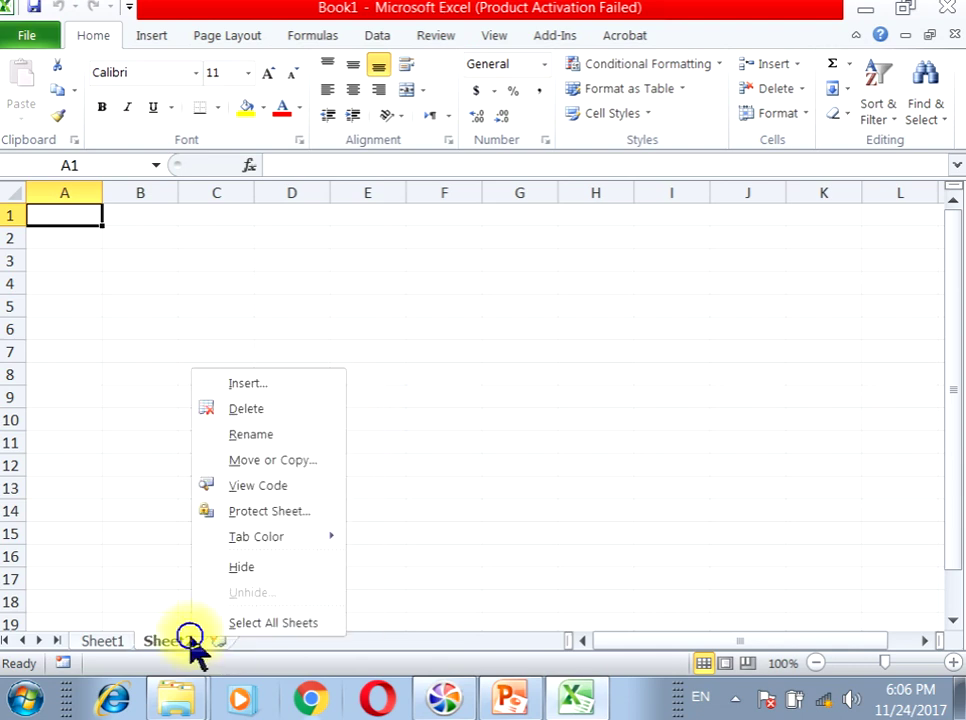
left_click(244, 410)
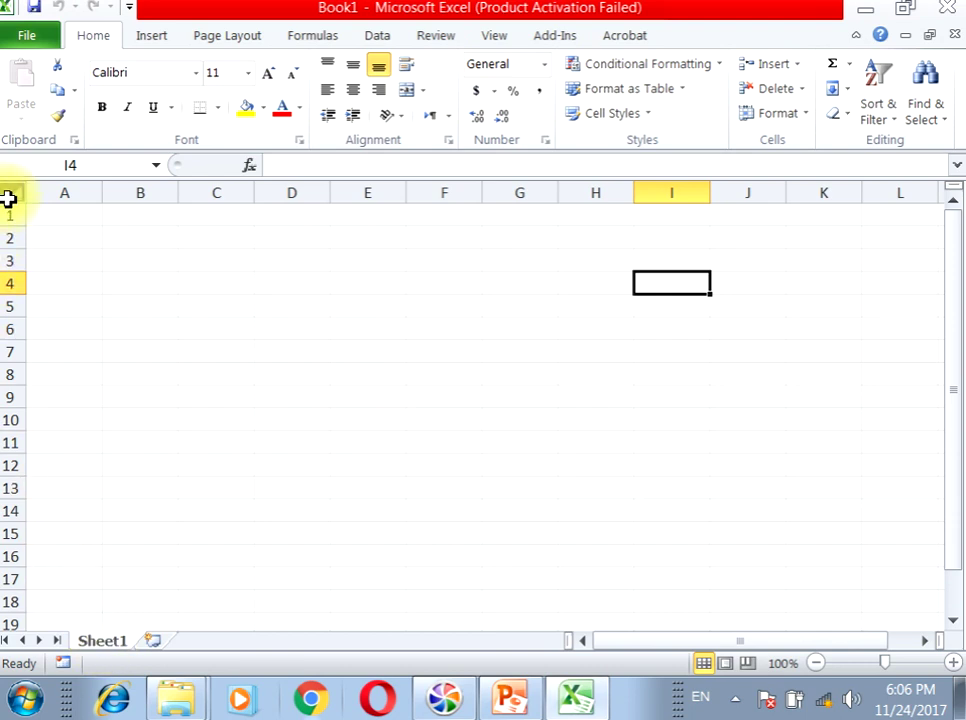
left_click(64, 190)
left_click(140, 190)
left_click(218, 190)
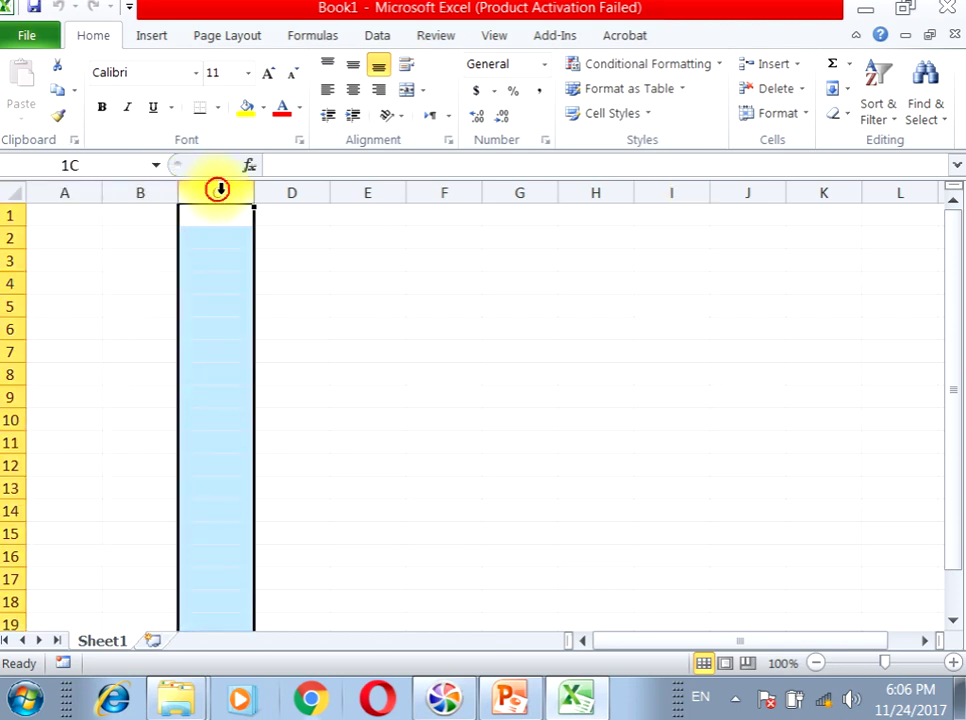
left_click(300, 189)
left_click(7, 212)
left_click(8, 238)
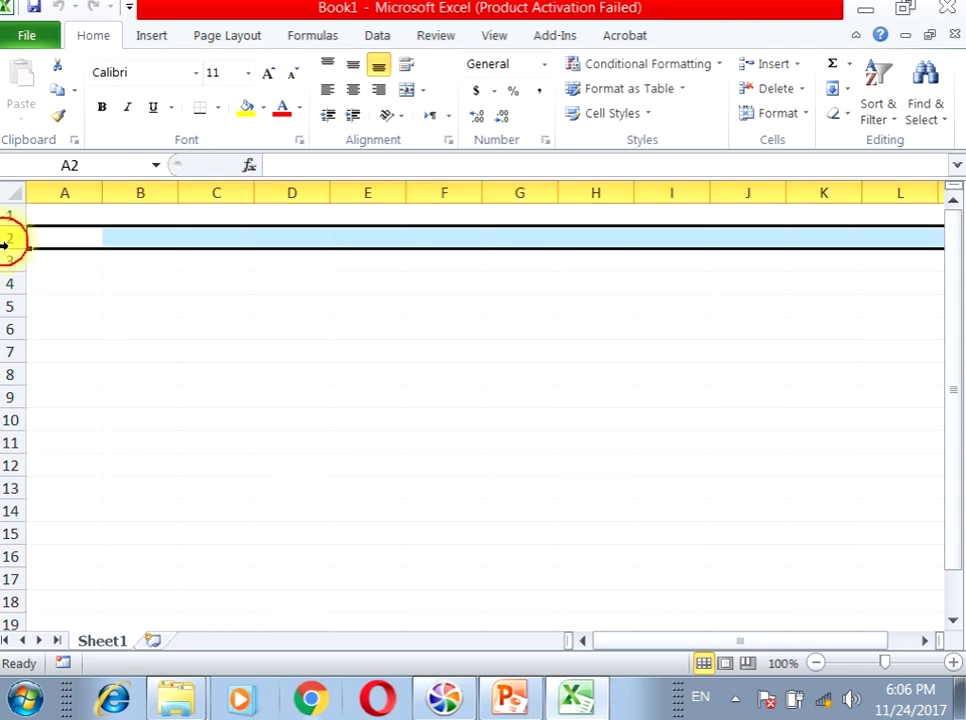
left_click(8, 260)
left_click(8, 283)
left_click_drag(9, 341, 9, 388)
left_click(10, 420)
left_click(242, 233)
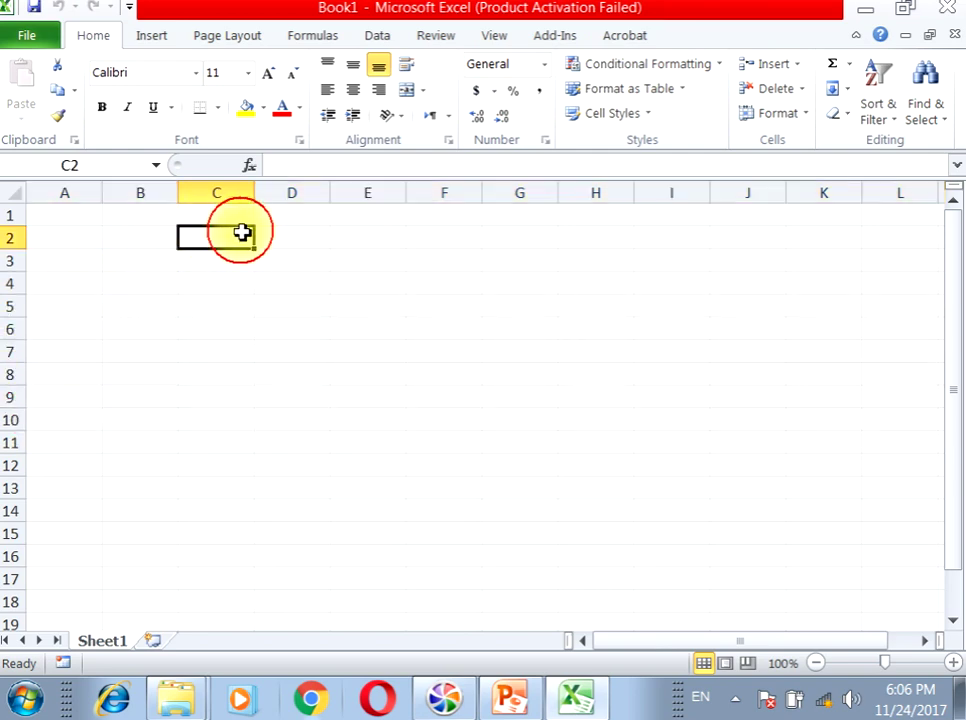
left_click(220, 186)
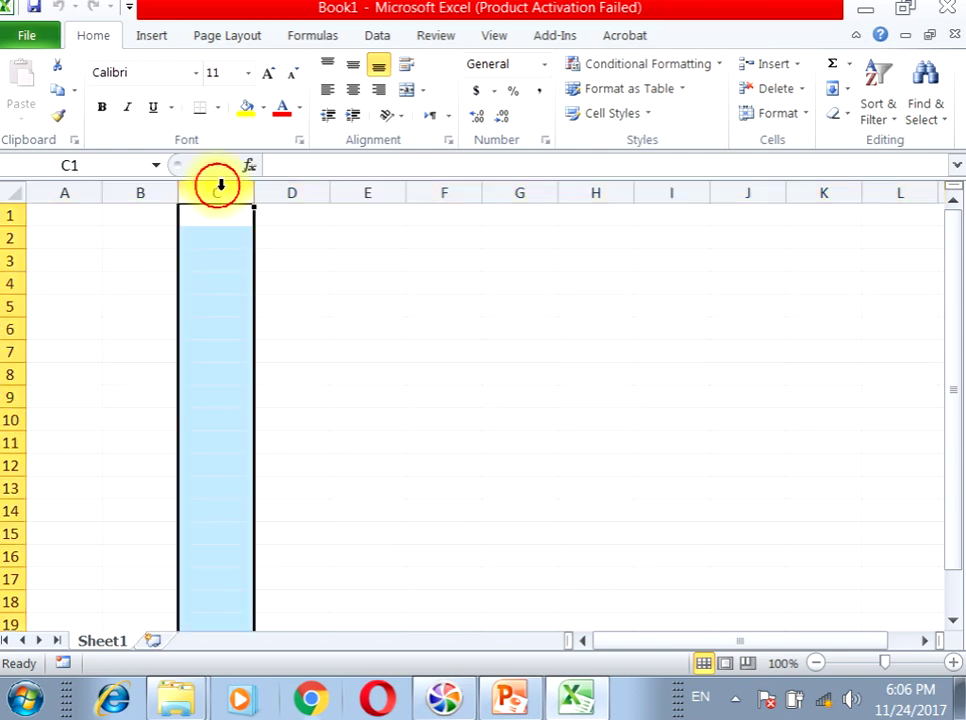
left_click(291, 188)
left_click(377, 188)
left_click(440, 188)
left_click(67, 187)
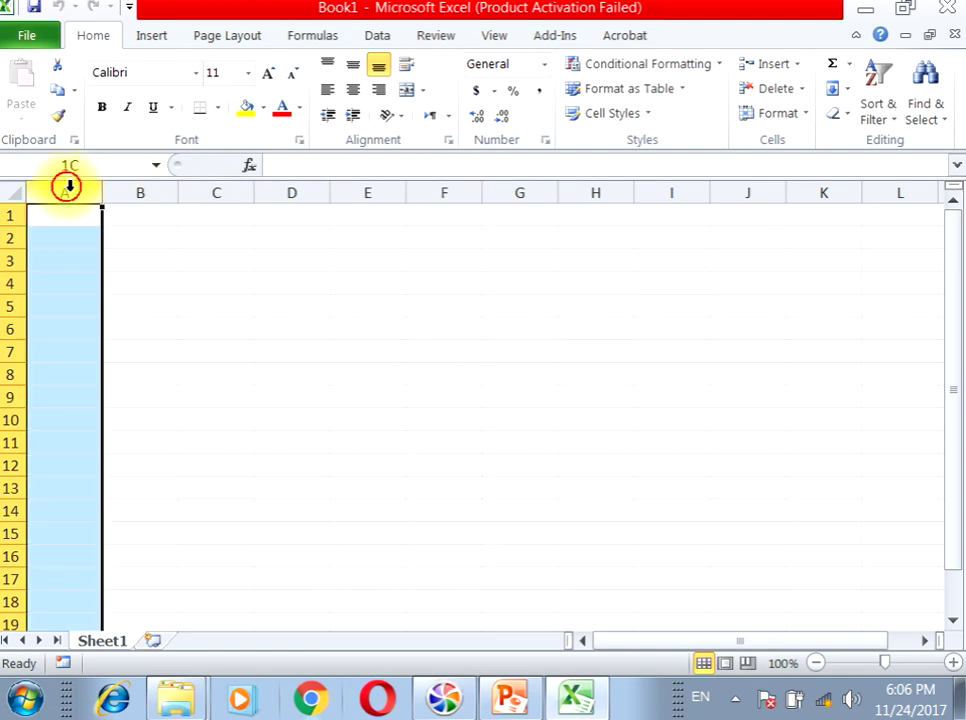
left_click(155, 190)
left_click(216, 190)
left_click(298, 190)
left_click(395, 190)
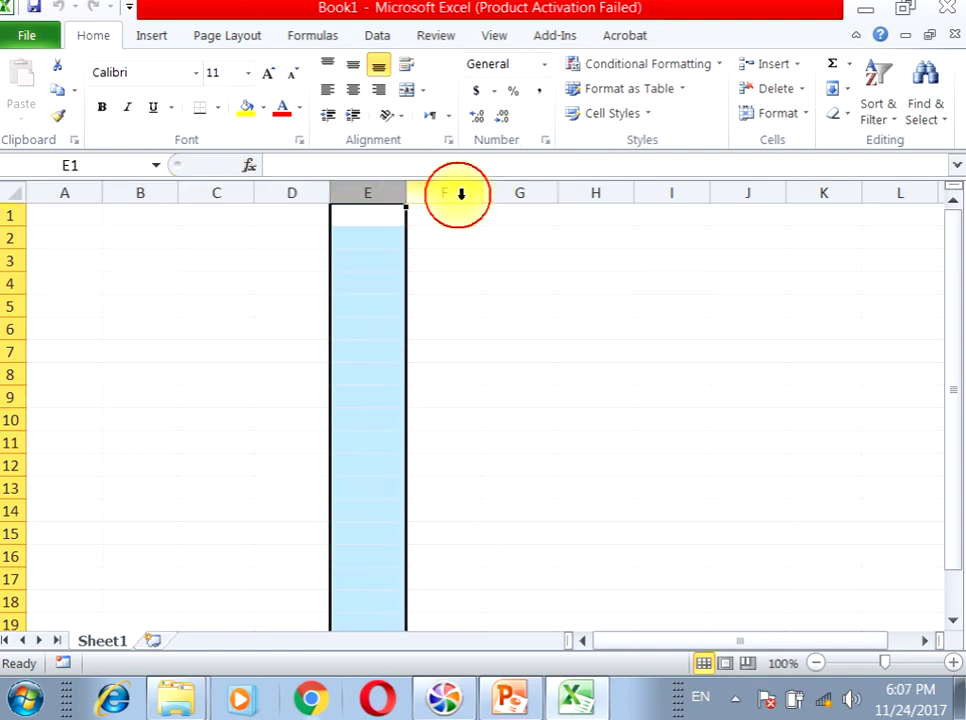
left_click(6, 215)
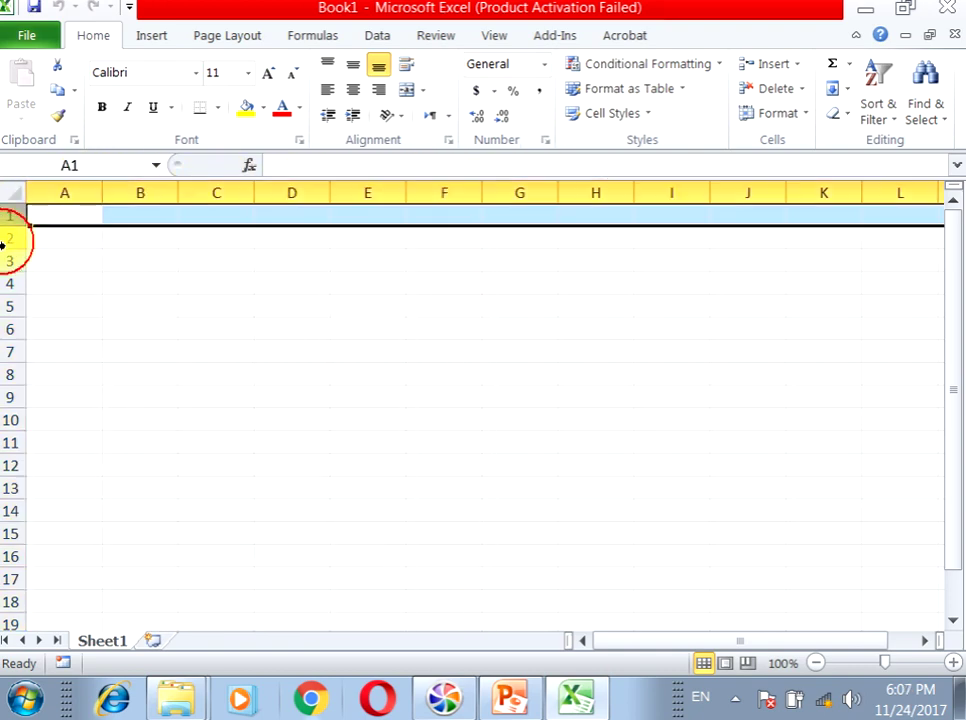
left_click(9, 240)
left_click(8, 262)
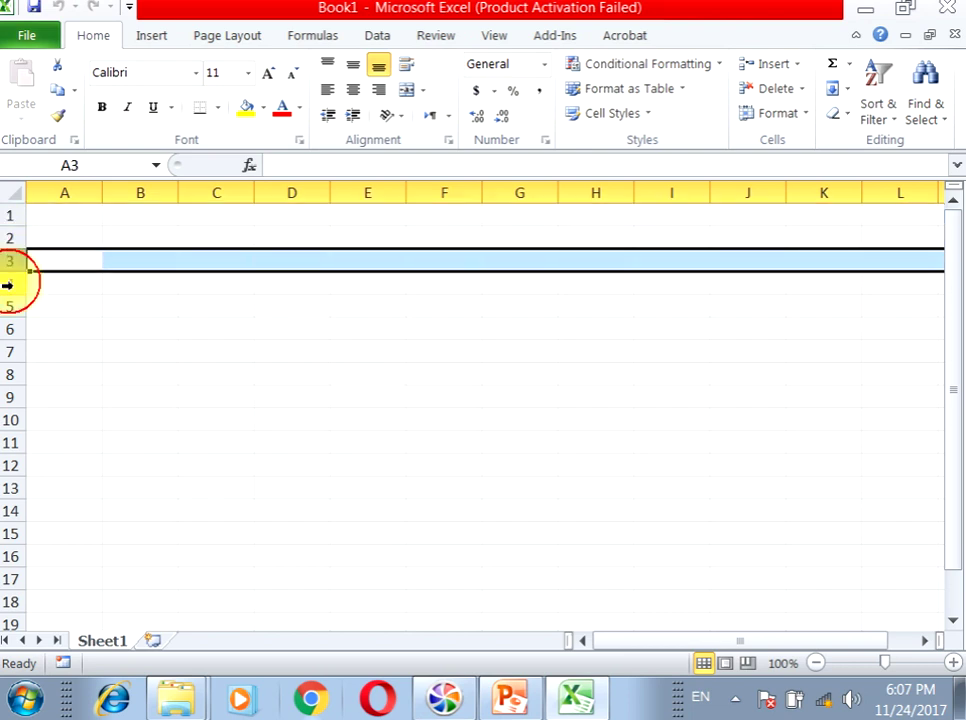
left_click(8, 284)
left_click(8, 307)
left_click(8, 352)
left_click(8, 378)
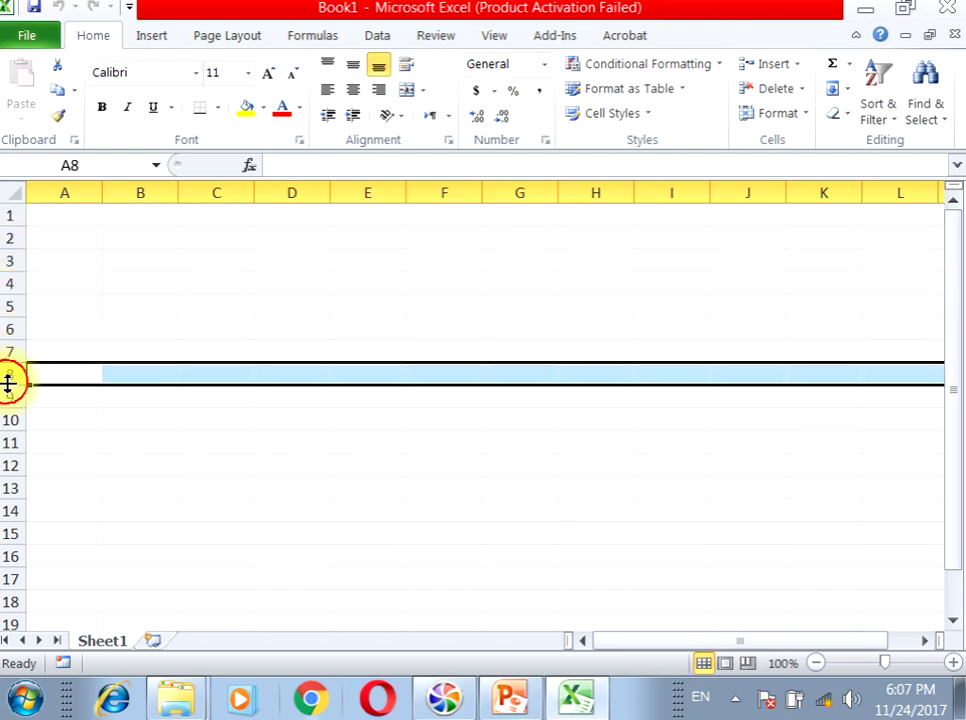
left_click(6, 400)
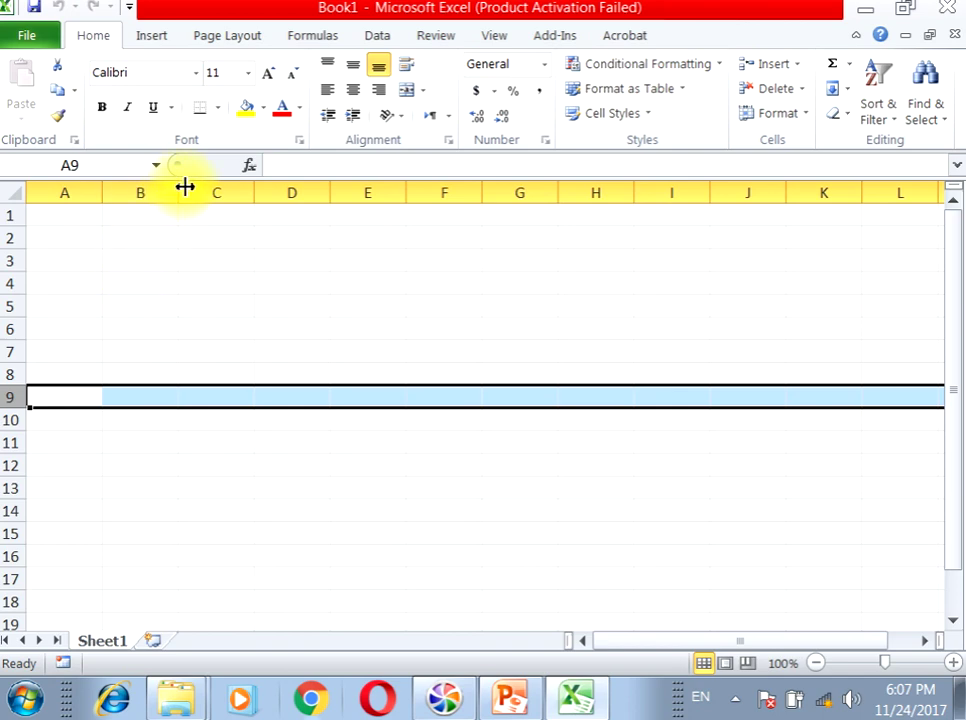
left_click(138, 190)
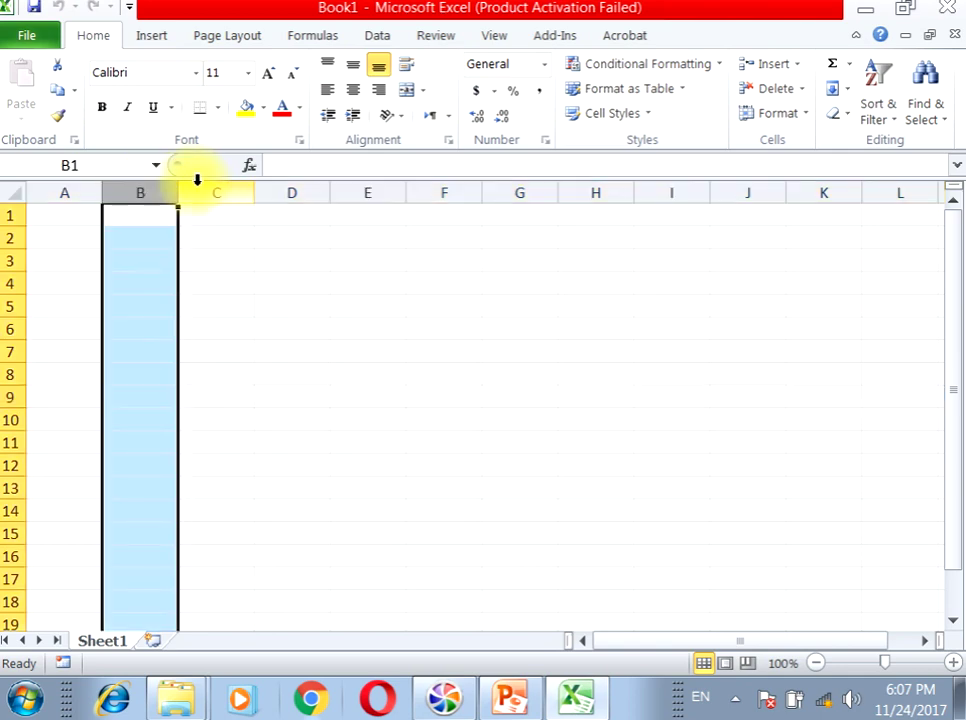
left_click(211, 190)
left_click(311, 193)
left_click(384, 192)
left_click(470, 193)
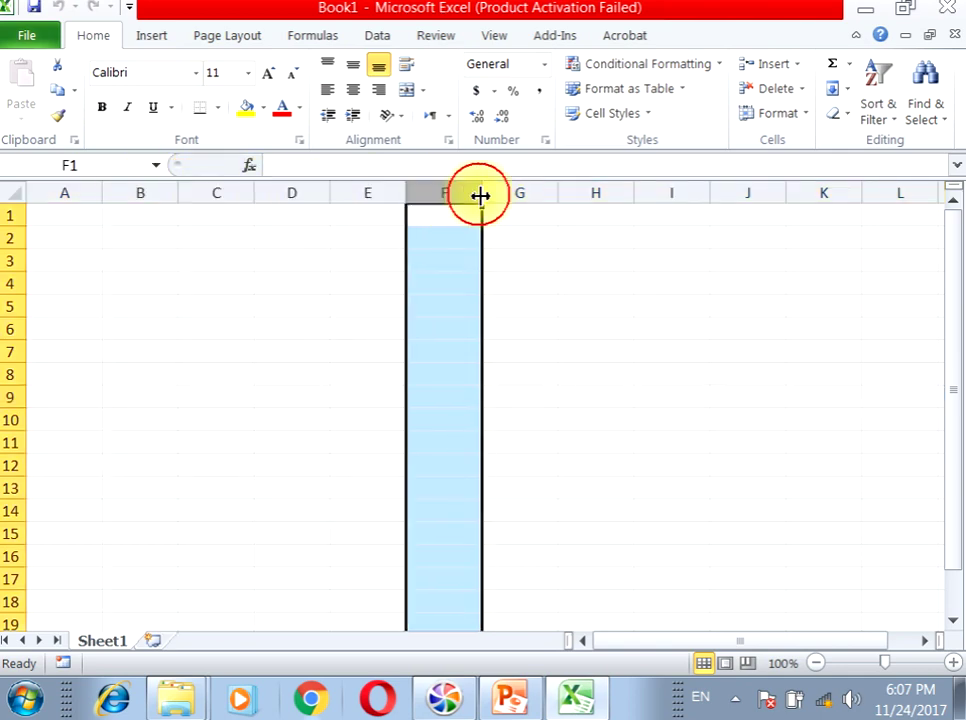
left_click(8, 216)
left_click(9, 284)
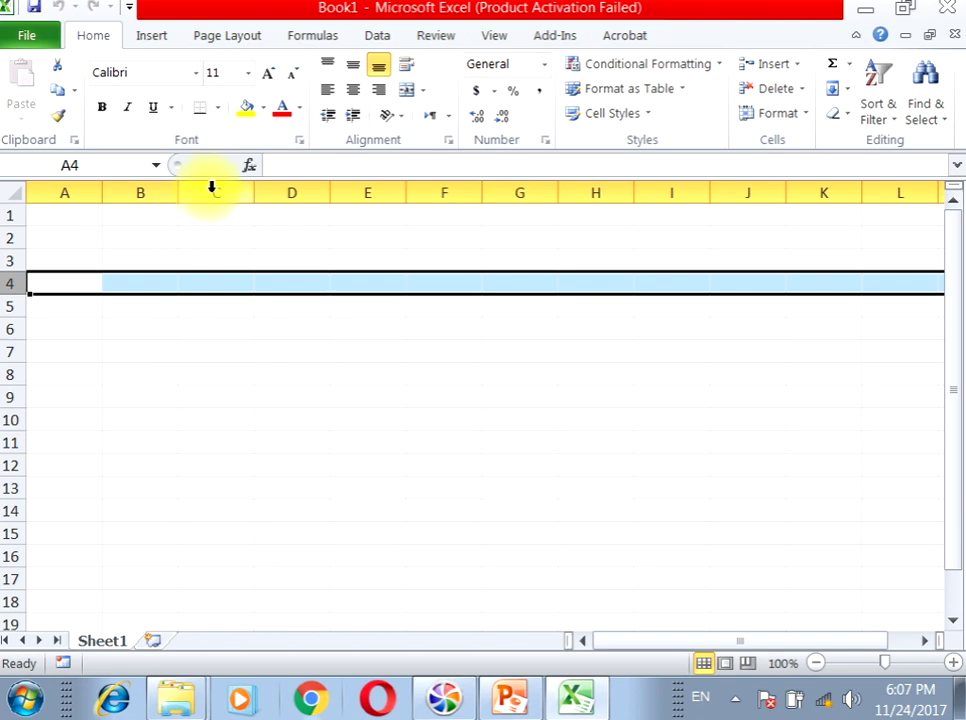
left_click(213, 187)
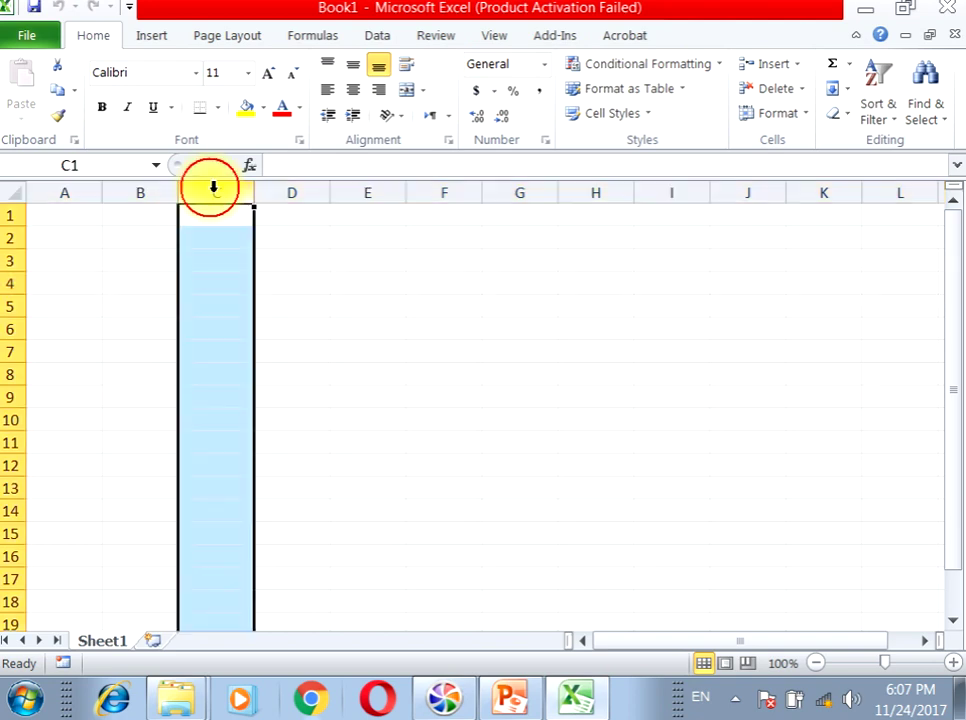
left_click(7, 216)
left_click(237, 265)
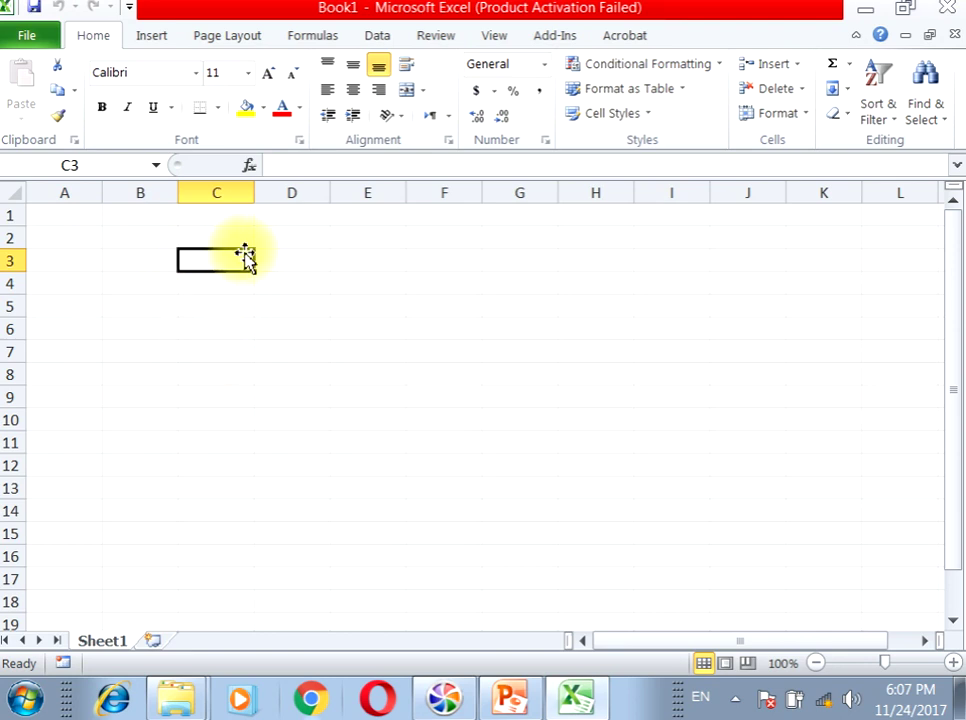
left_click(209, 188)
left_click(10, 259)
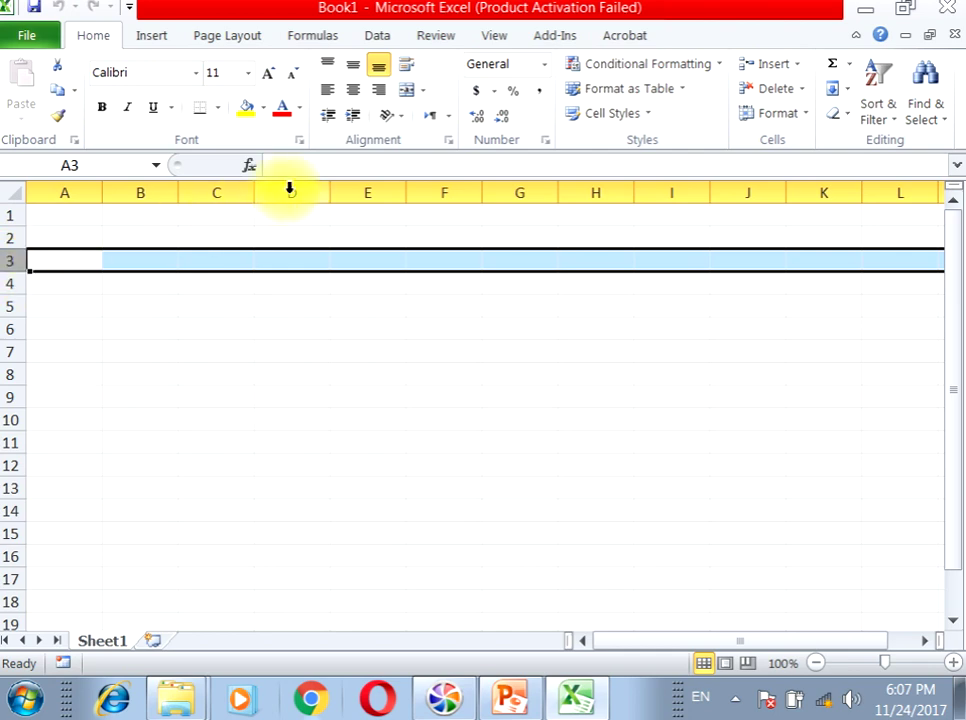
left_click(349, 191)
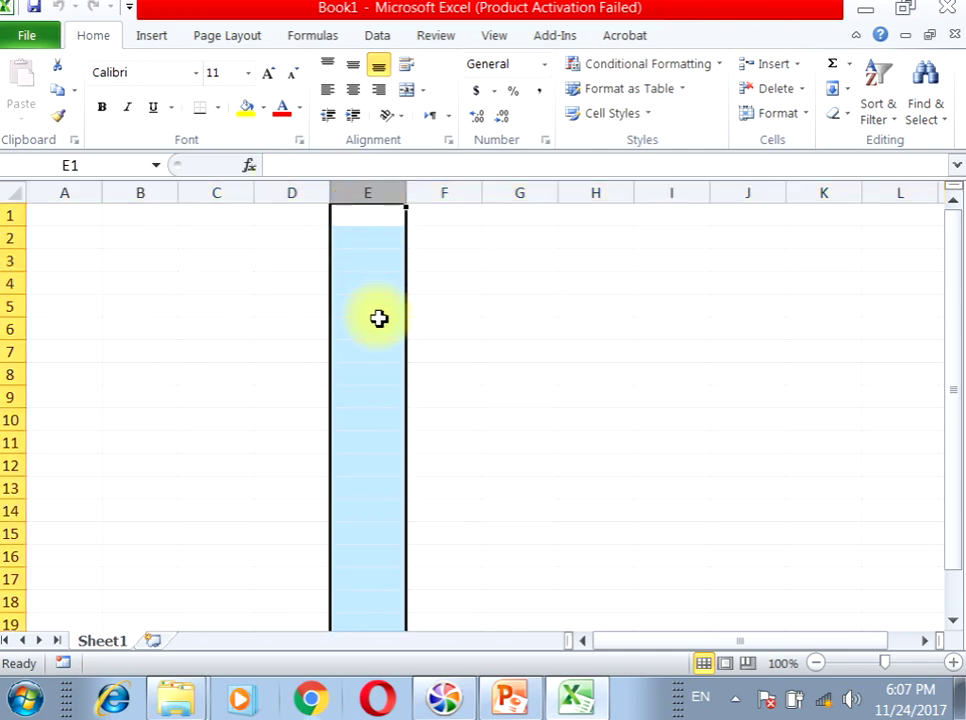
left_click(10, 307)
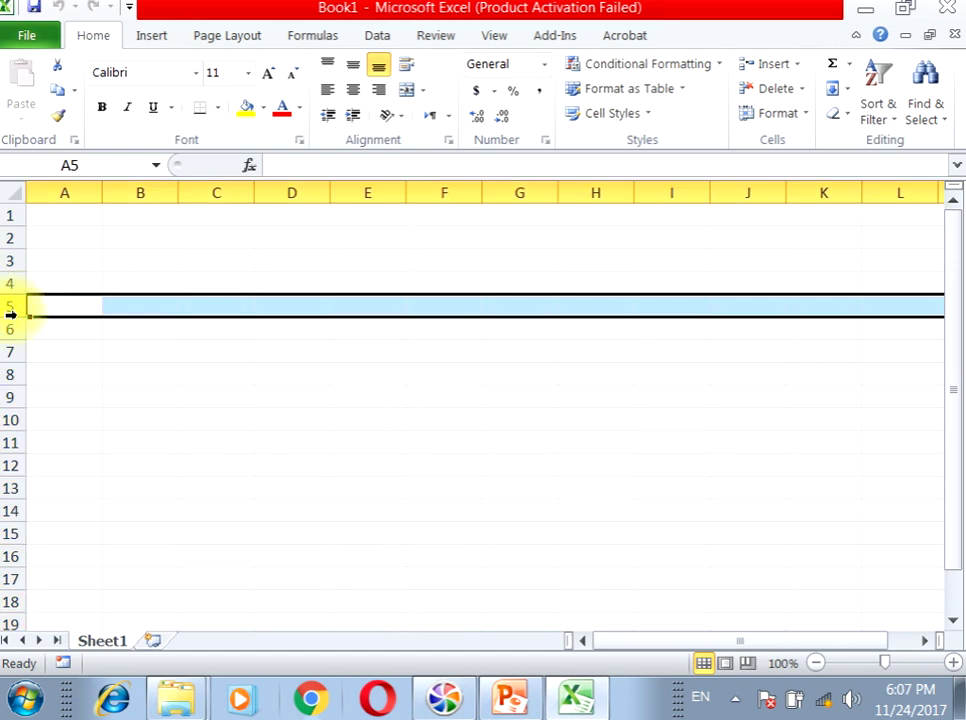
left_click(313, 467)
type("3")
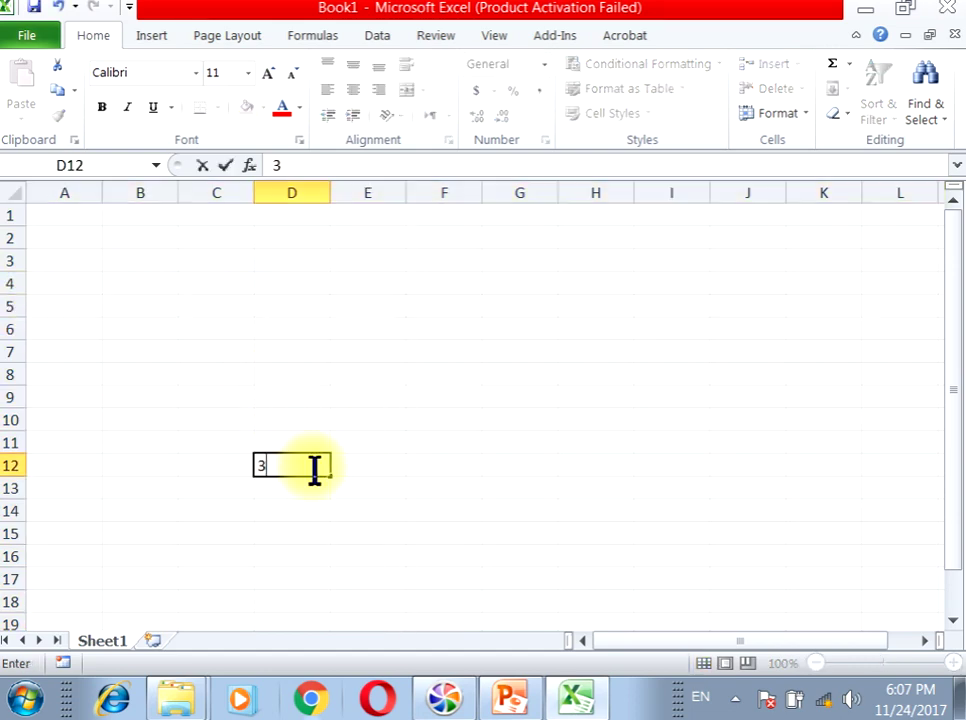
type("re")
key("Tab")
left_click(293, 474)
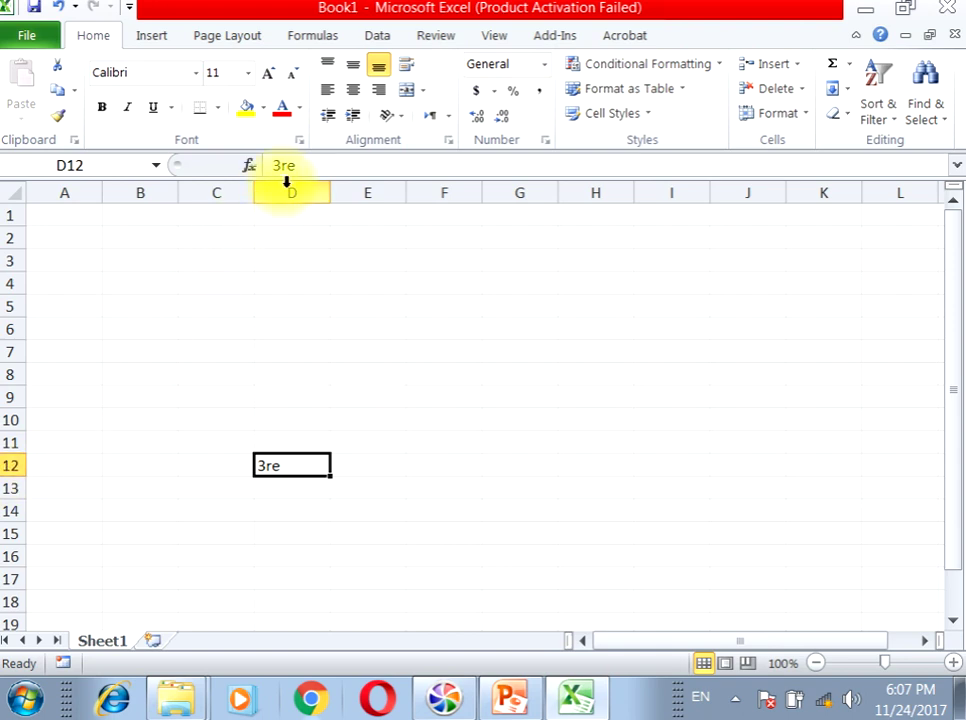
key("Delete")
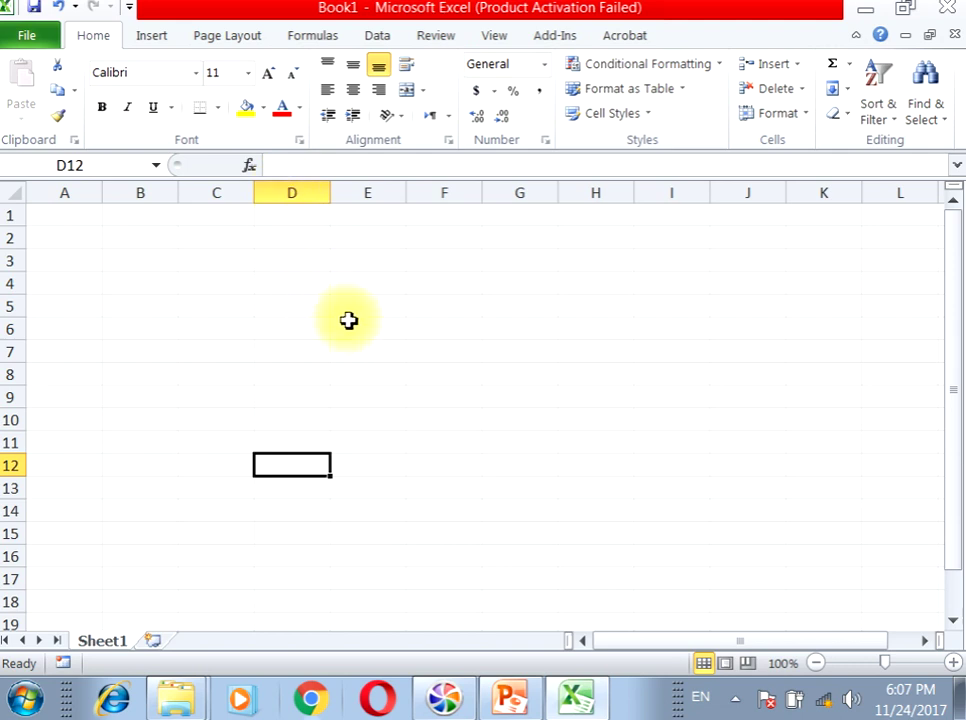
left_click(368, 329)
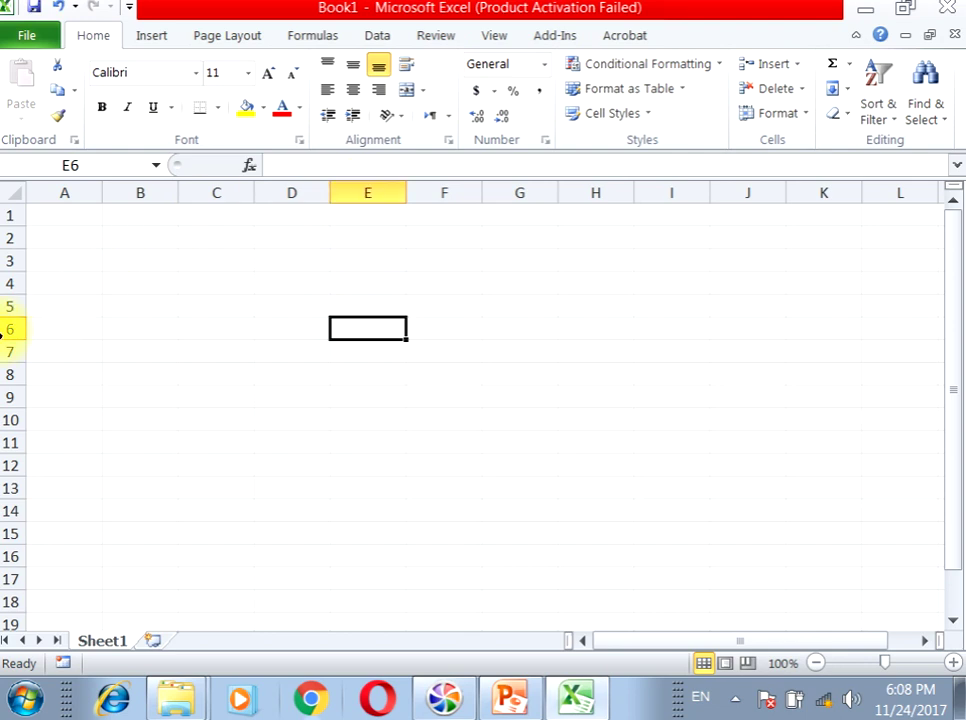
left_click(150, 441)
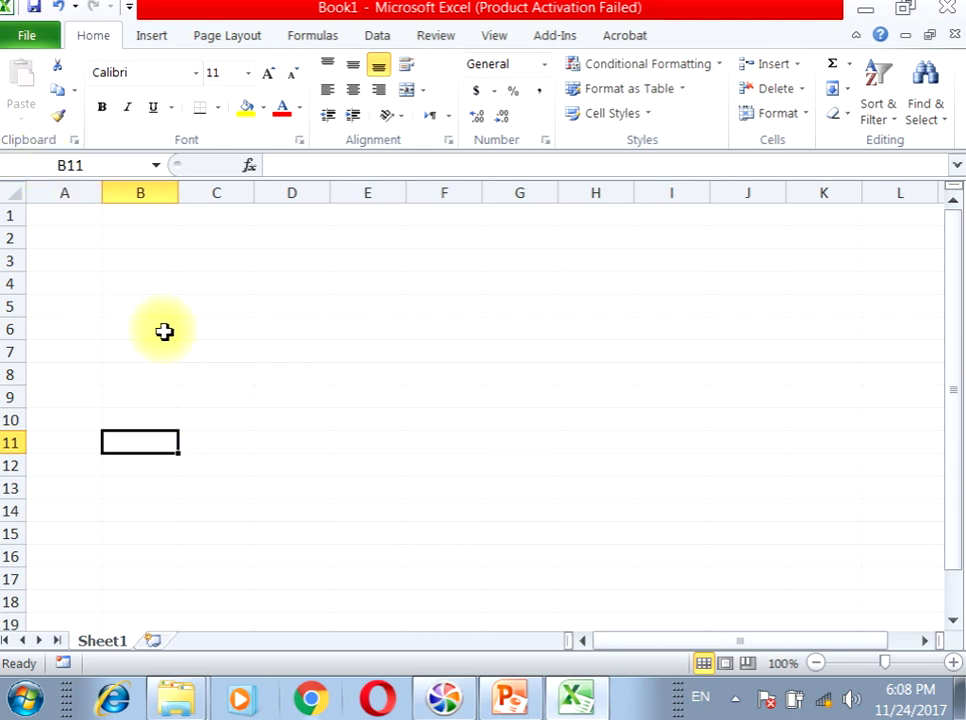
left_click(340, 287)
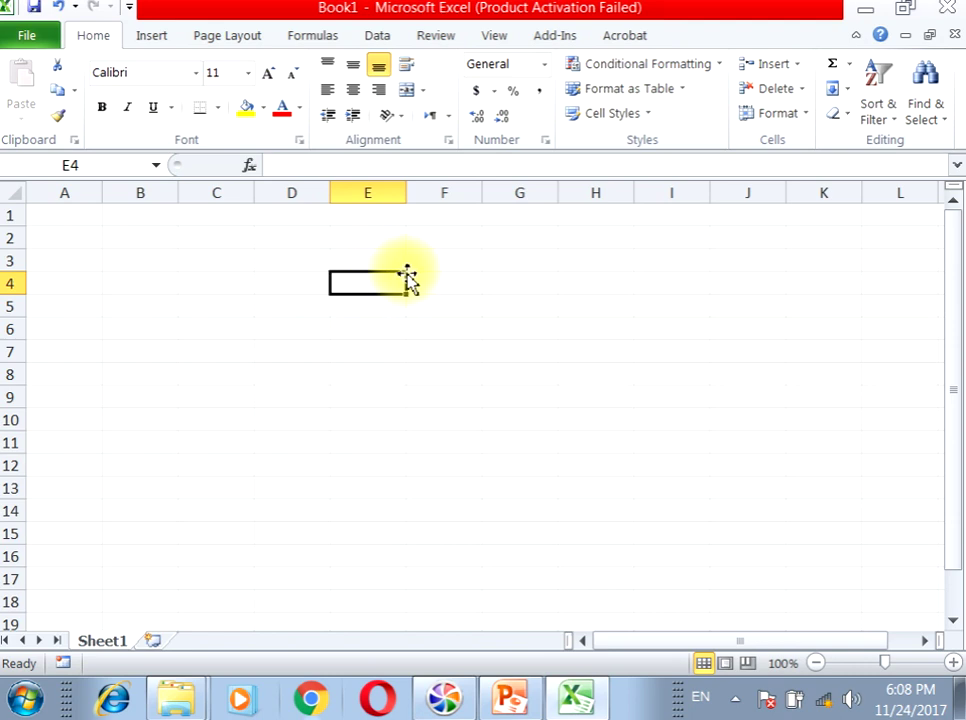
left_click(499, 278)
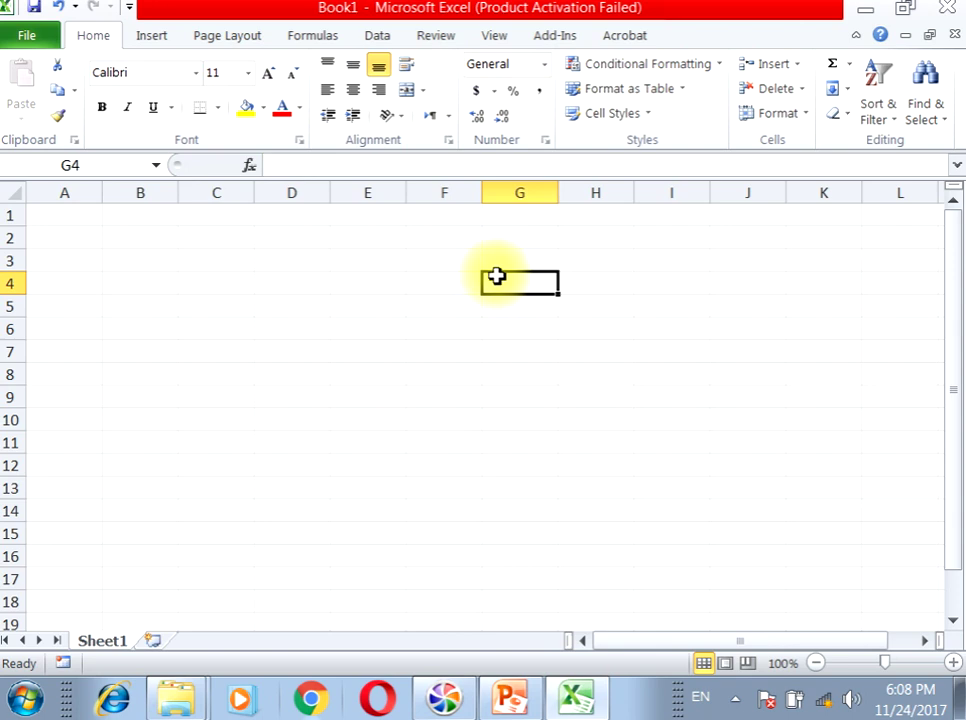
mouse_move(220, 283)
left_mouse_down()
mouse_move(406, 357)
mouse_move(686, 517)
left_mouse_up()
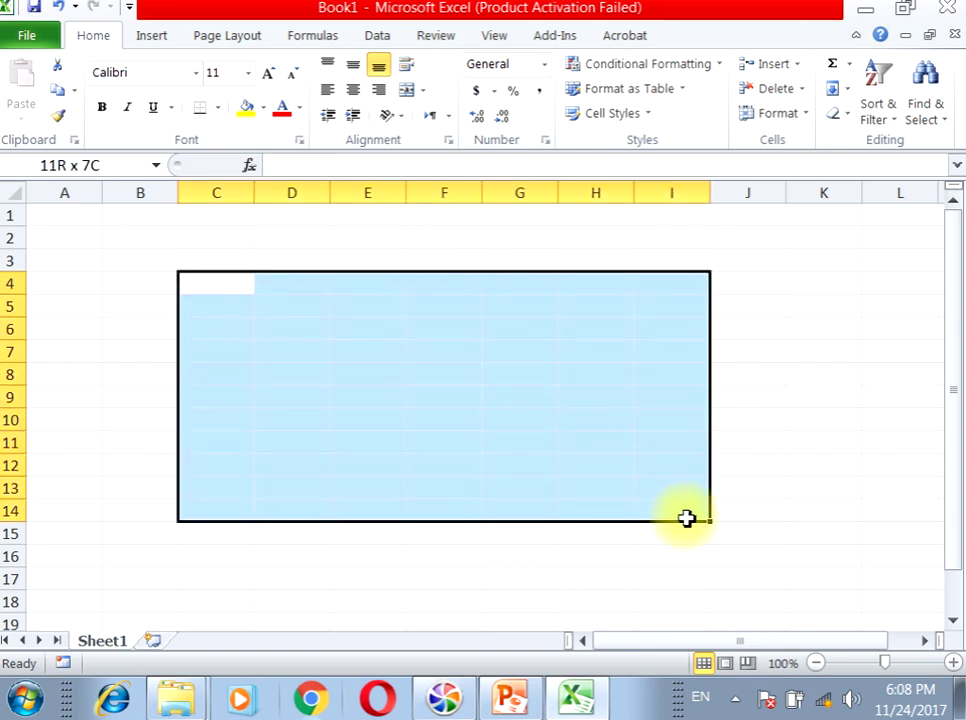
left_click_drag(123, 264, 114, 548)
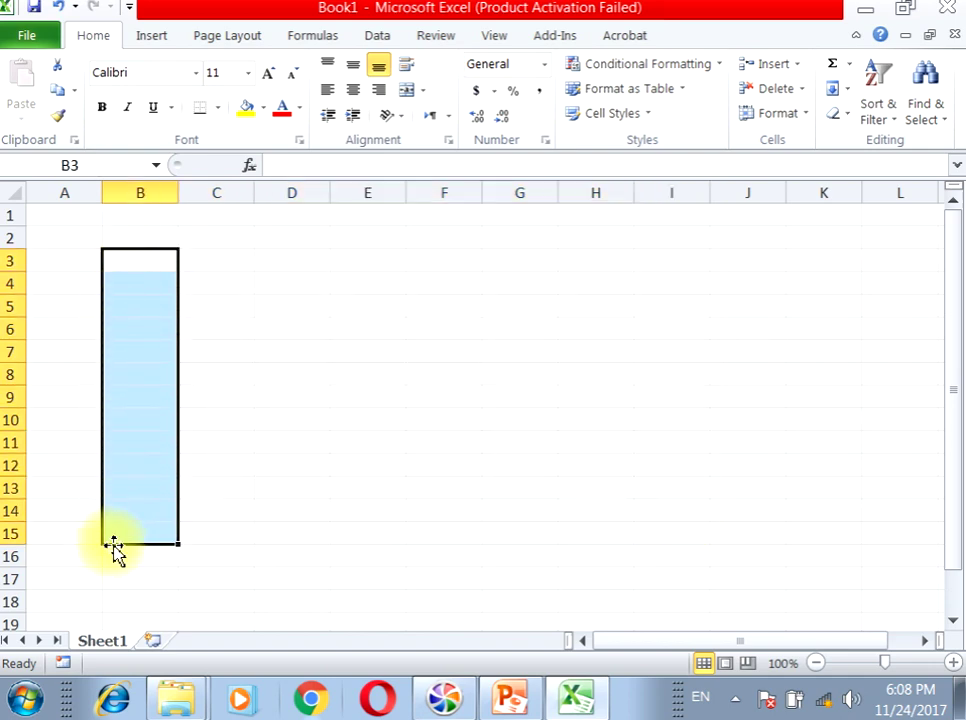
left_click_drag(216, 280, 681, 313)
left_click(572, 432)
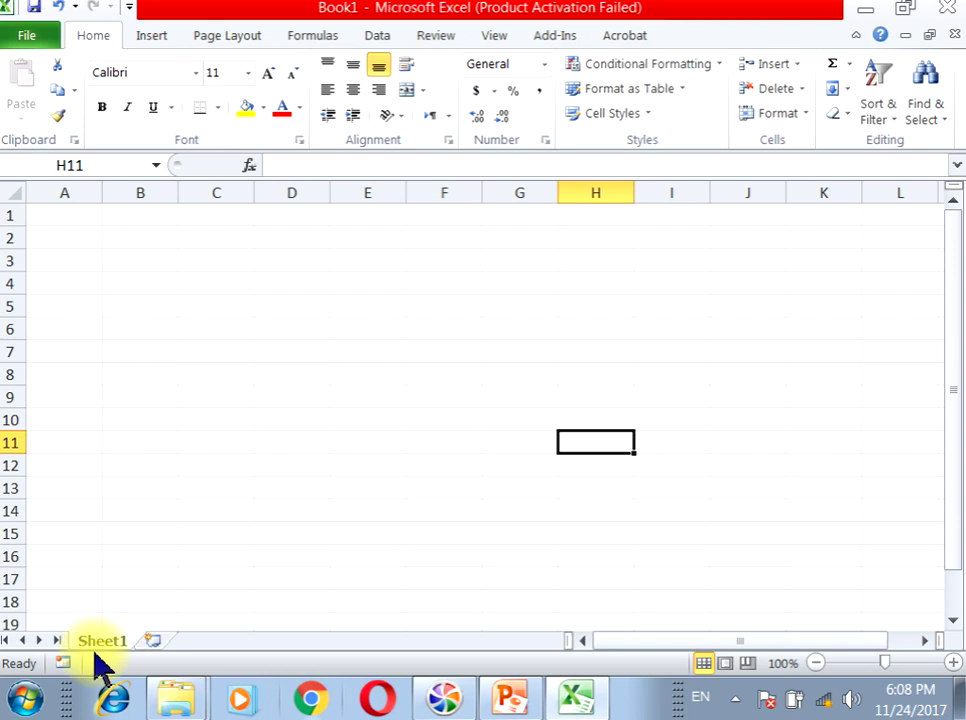
- Enter 655536 in cell A4, then select cell D4
left_click(66, 220)
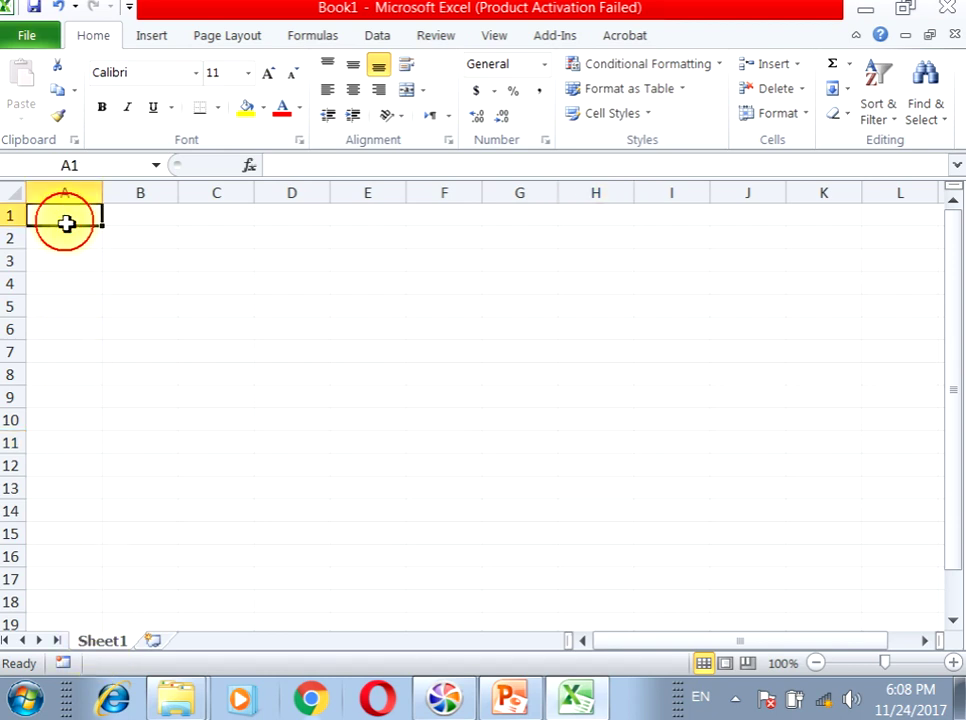
left_click(85, 280)
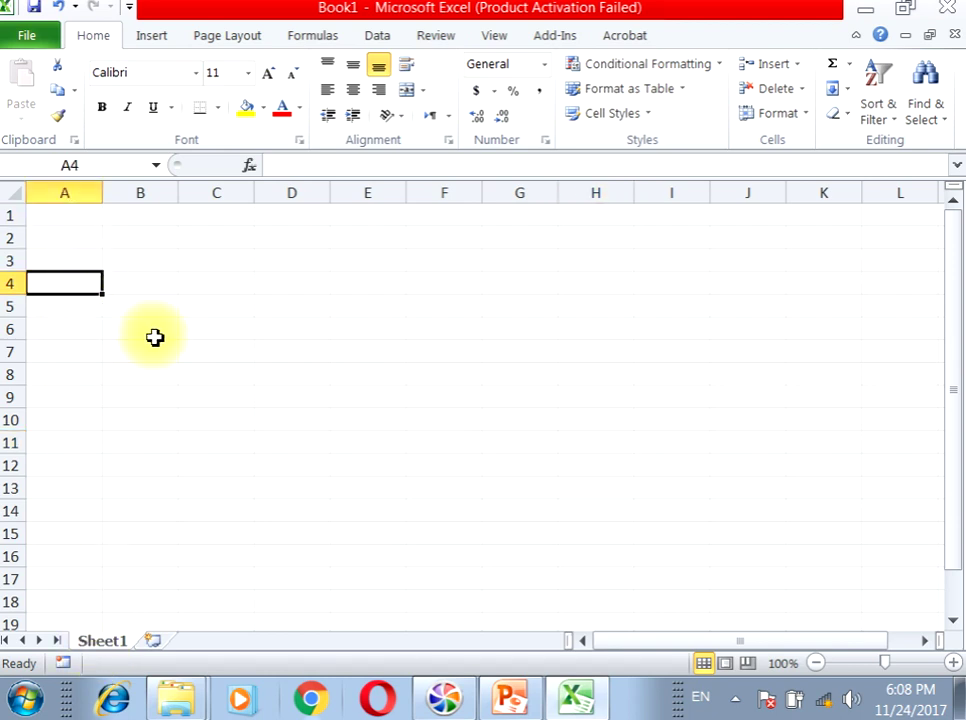
type("655536")
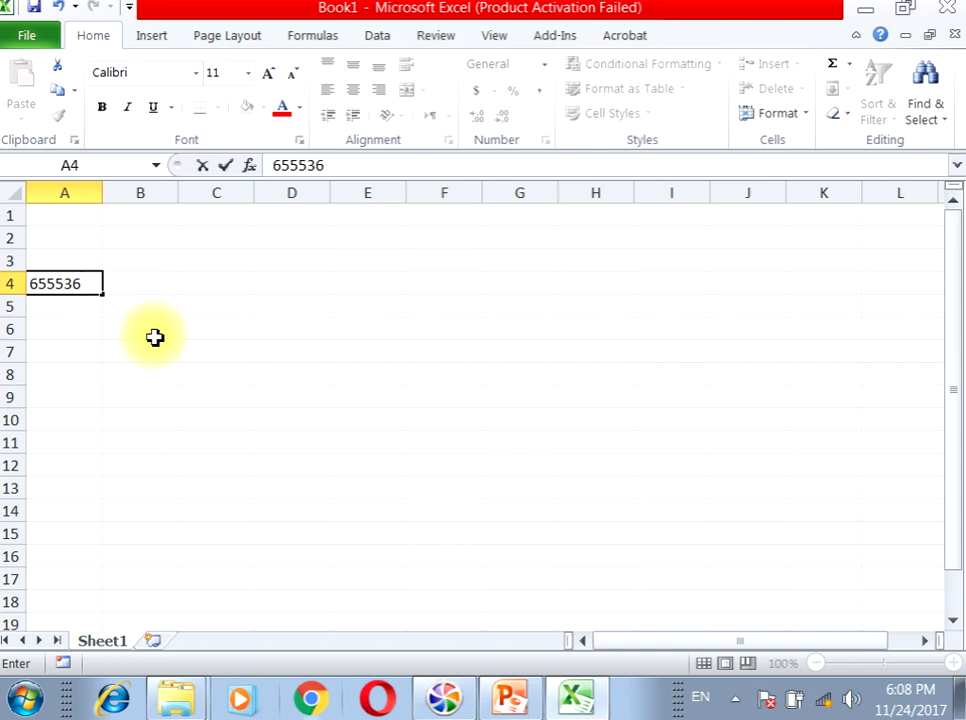
key("Return")
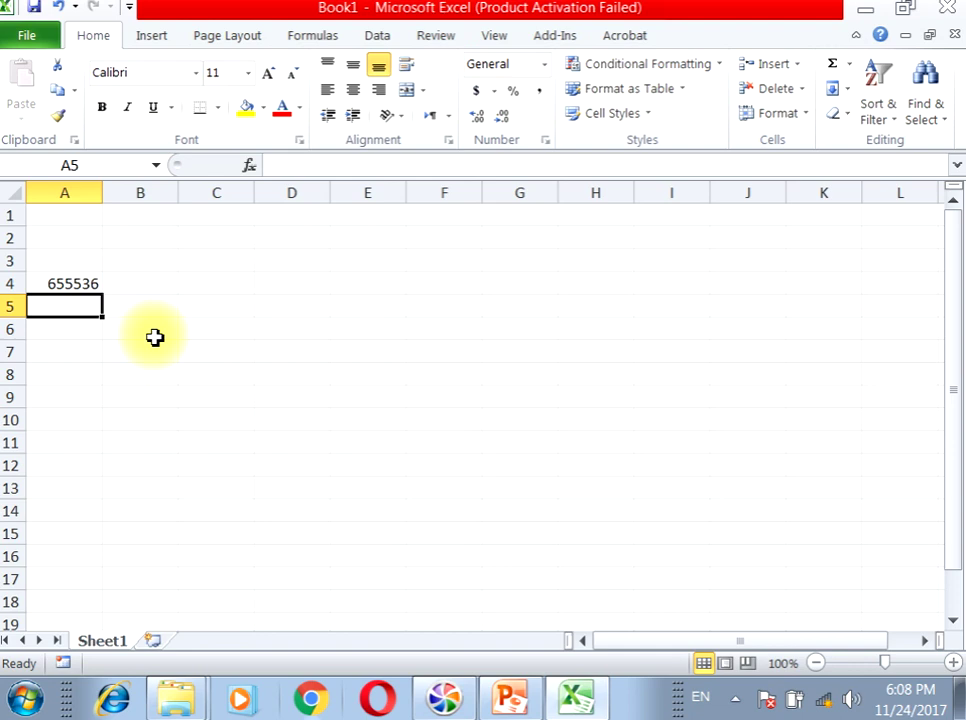
left_click(285, 285)
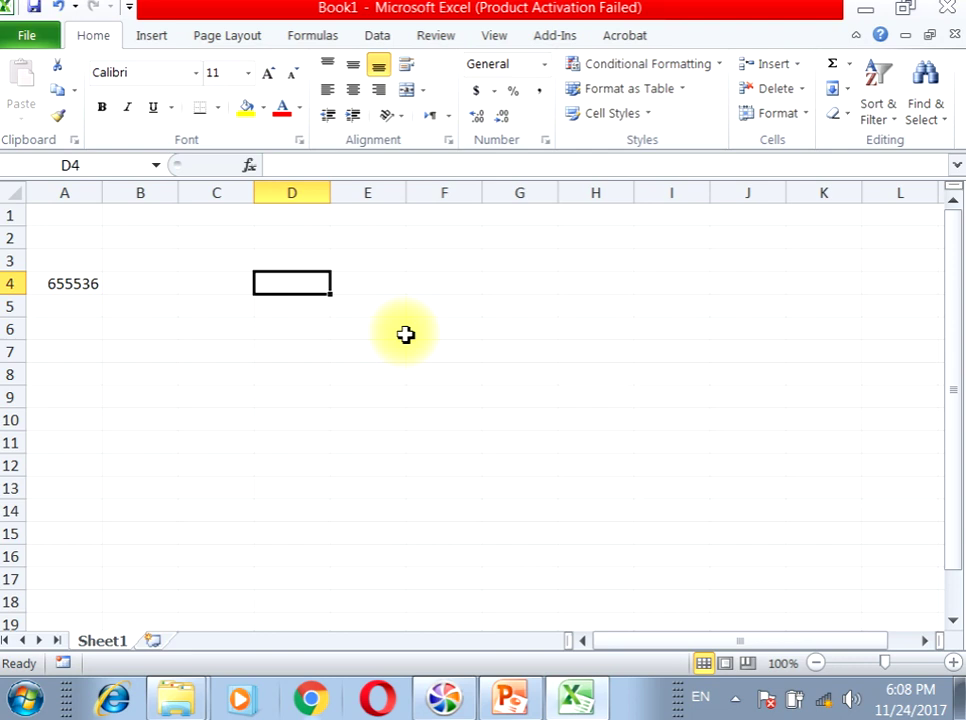
key("End")
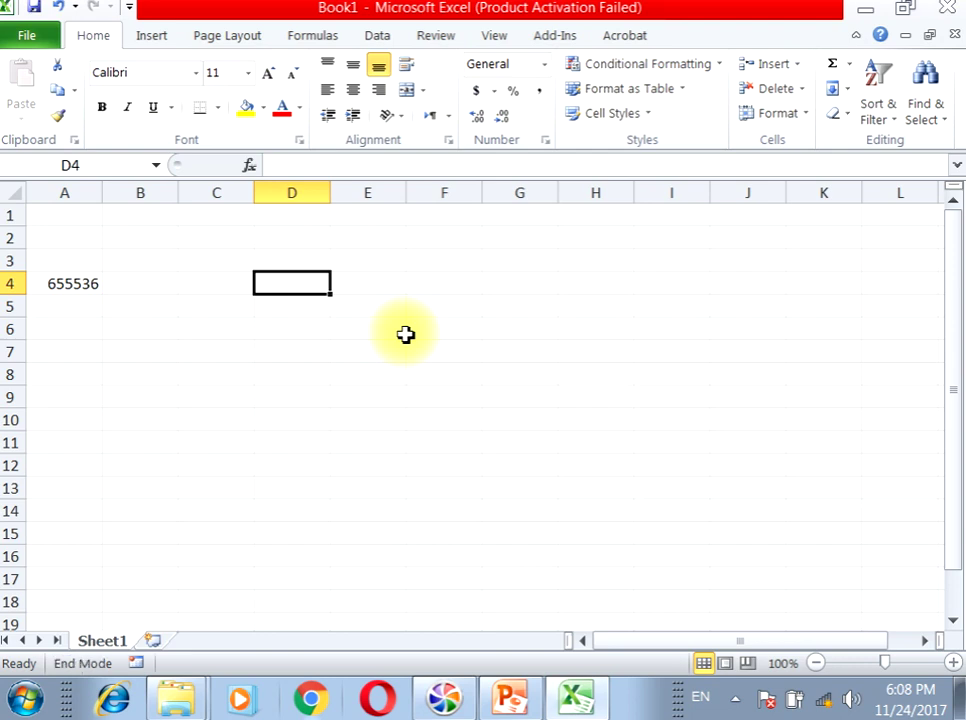
key("Down")
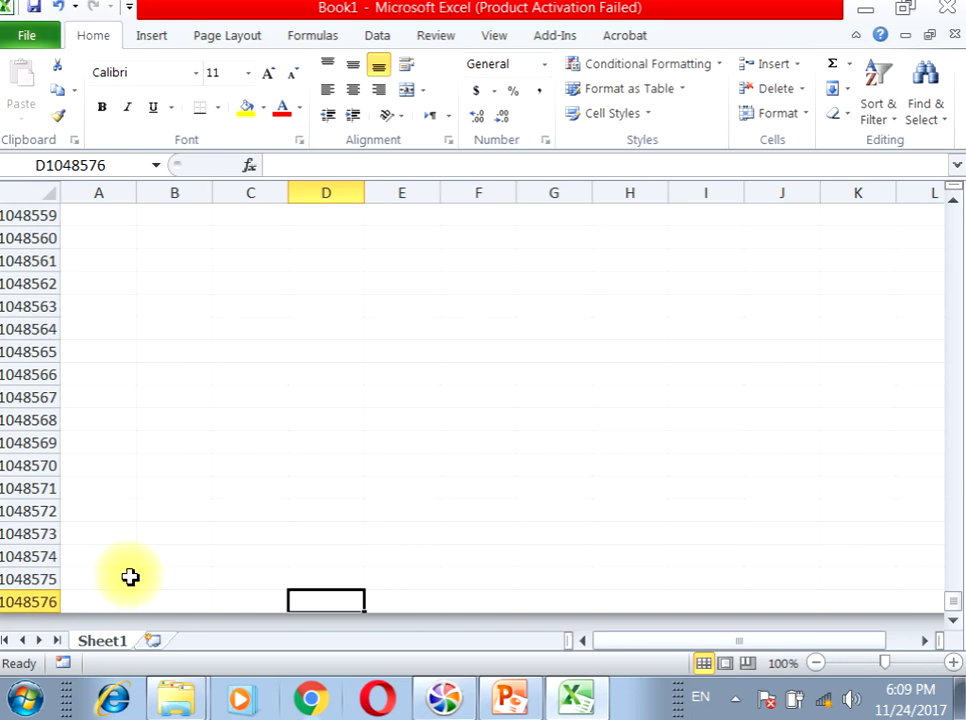
key("End")
key("Up")
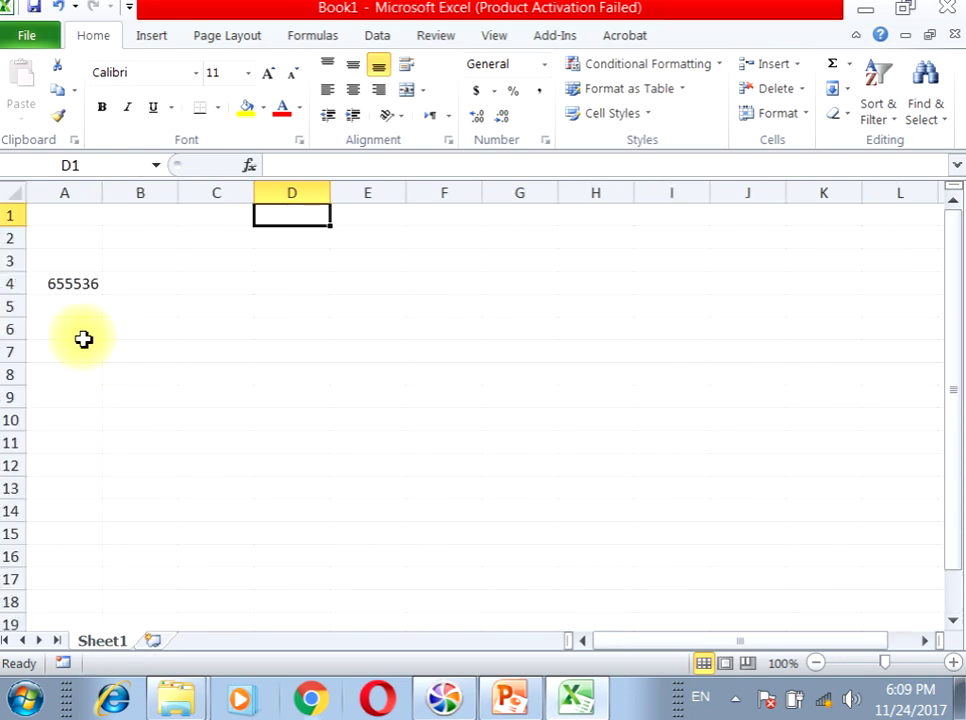
left_click(47, 283)
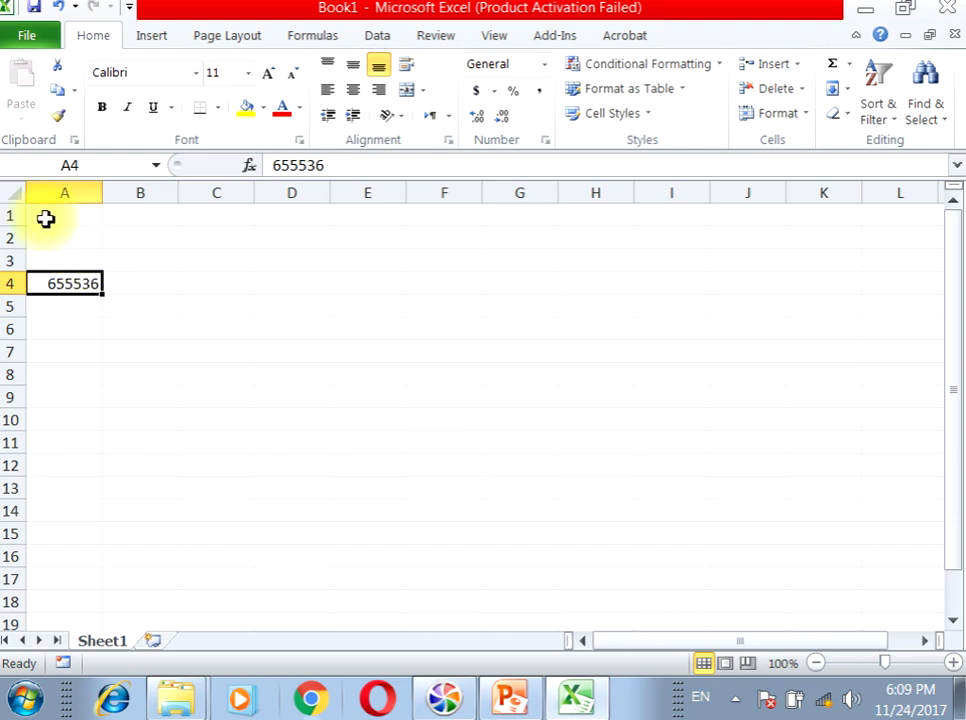
- Select row 1 and column A, then clear the 655536 value from cell A4
left_click(13, 216)
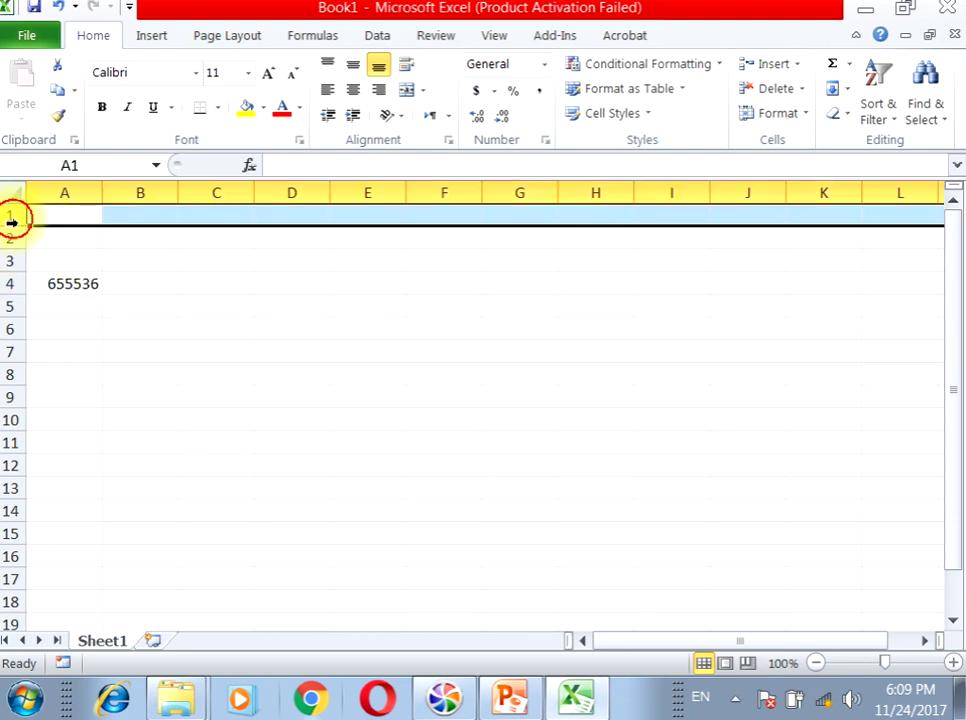
left_click(56, 288)
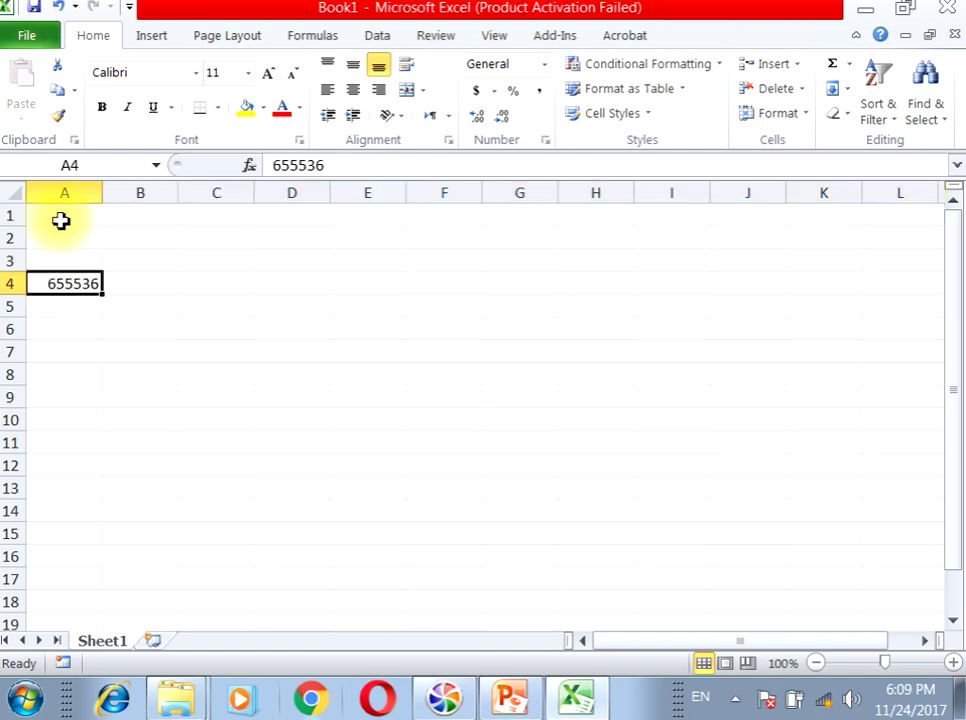
left_click(63, 190)
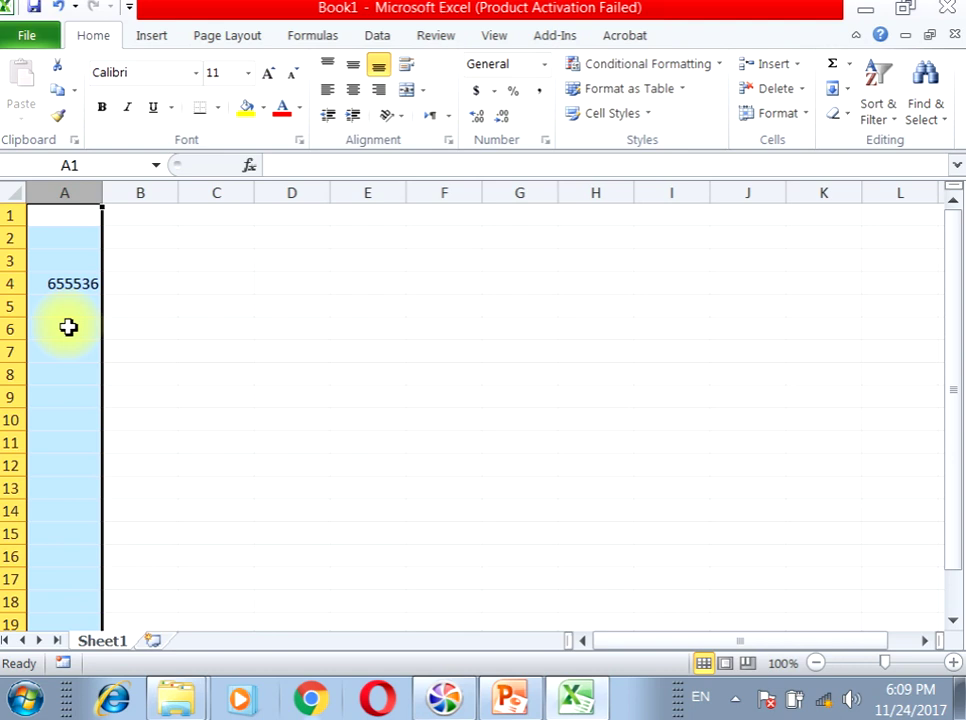
left_click(69, 329)
left_click(69, 287)
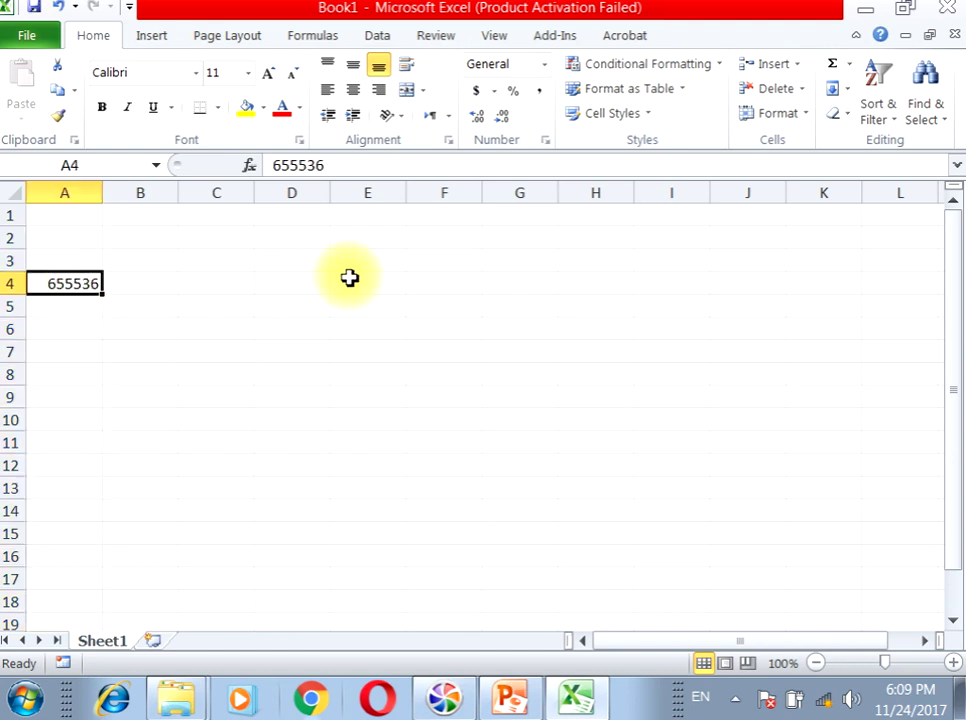
key("Delete")
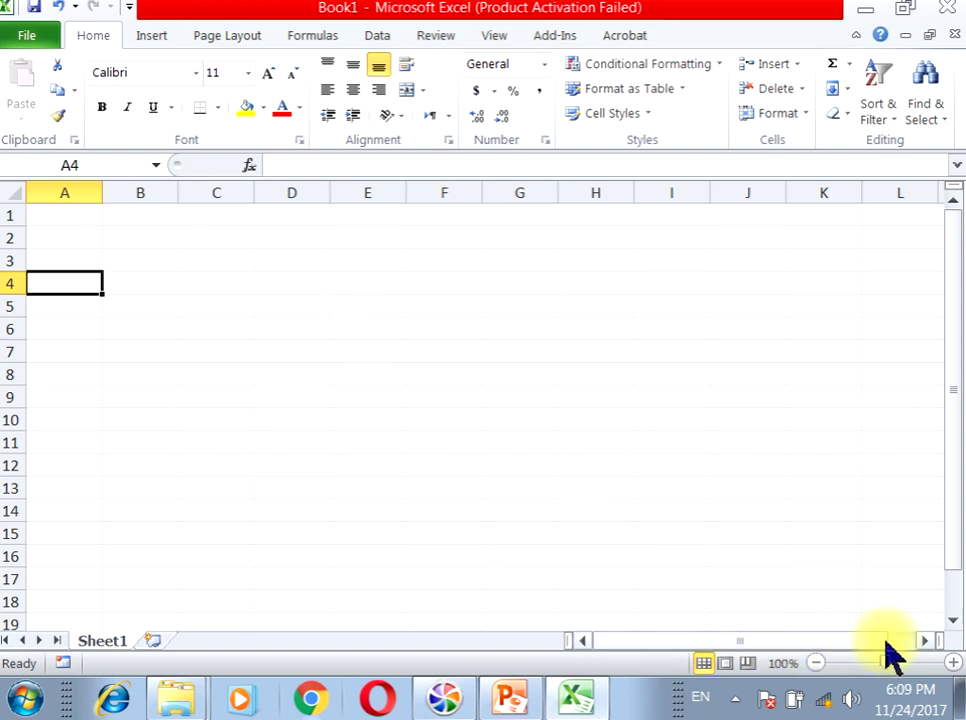
- Scroll around the empty sheet, select A3, and show Book1's Info page in the File view
left_click(922, 640)
left_click_drag(919, 640, 919, 640)
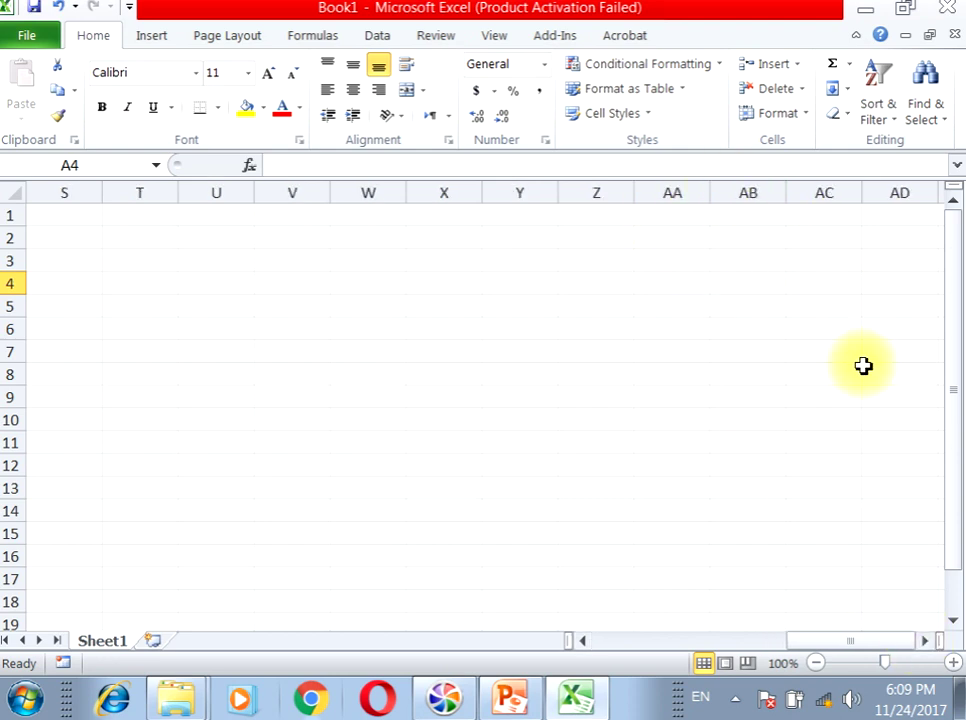
left_click(923, 640)
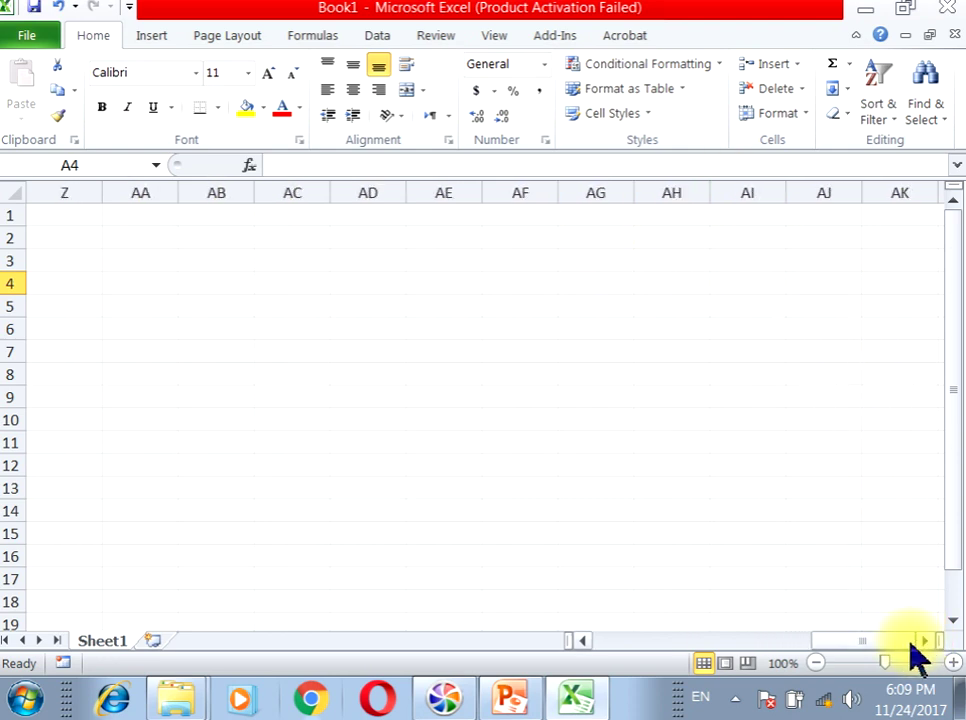
left_click_drag(850, 640, 640, 641)
scroll(134, 390, "down", 8)
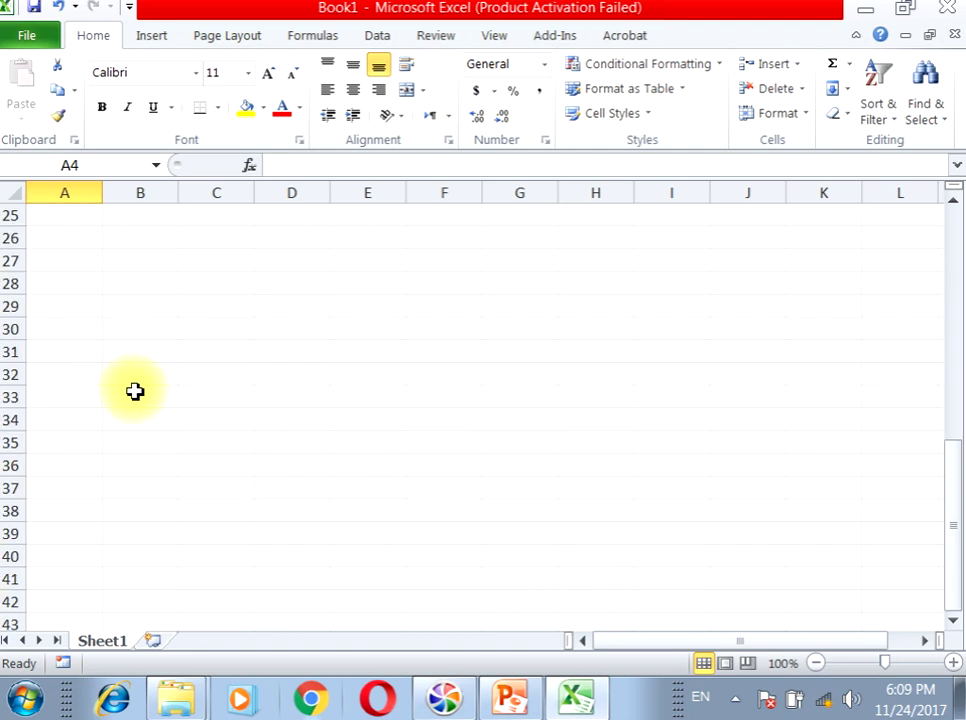
scroll(134, 390, "down", 7)
scroll(135, 392, "up", 6)
scroll(135, 392, "up", 8)
scroll(135, 392, "up", 1)
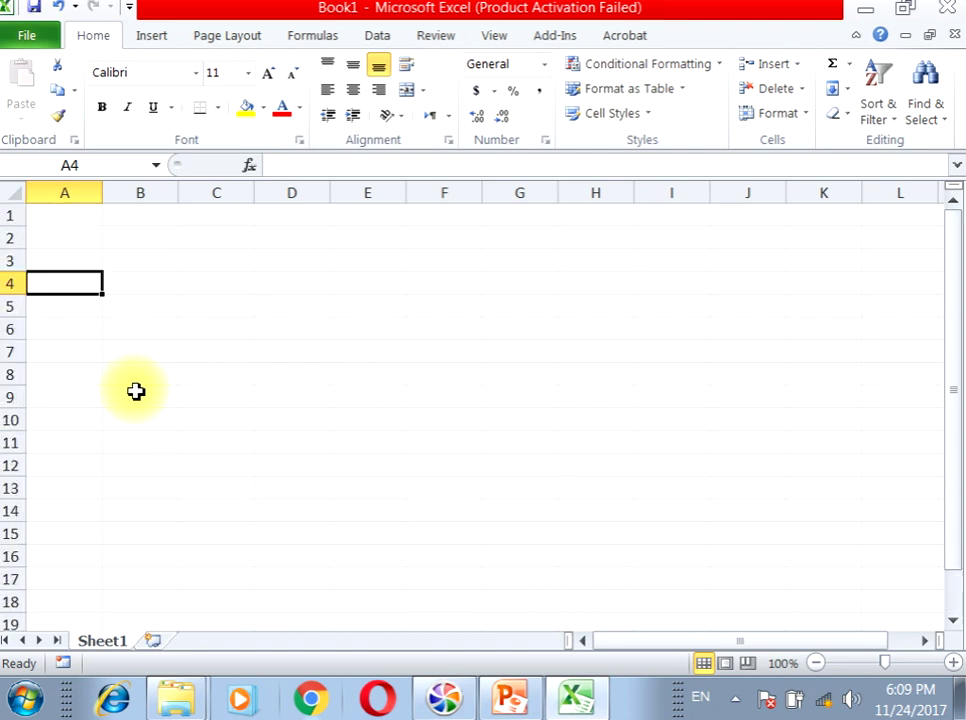
left_click(66, 216)
left_click(99, 254)
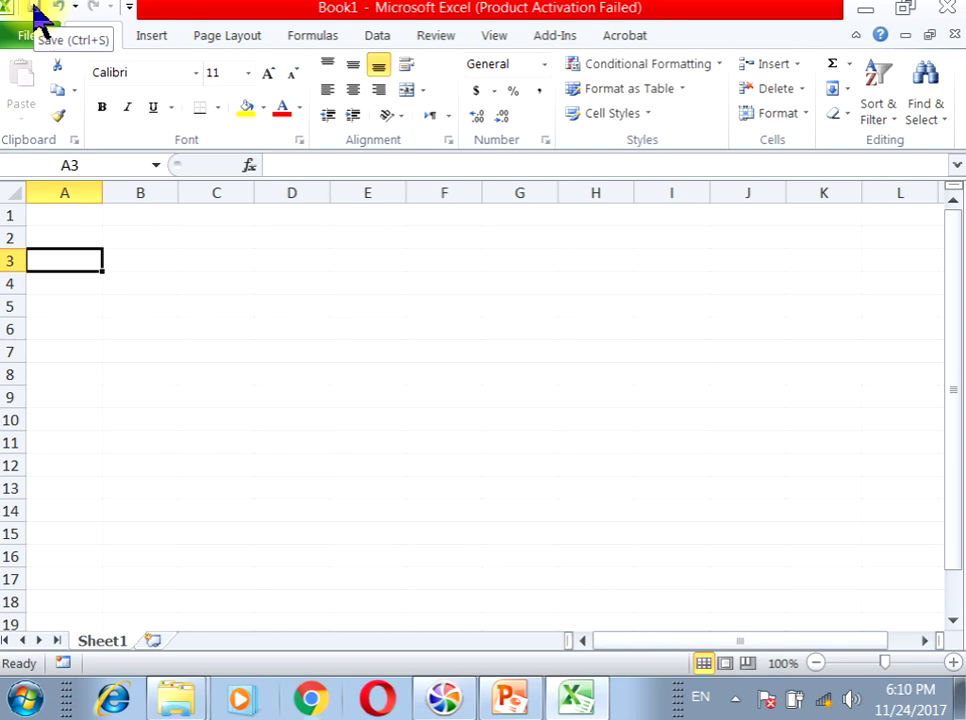
left_click(28, 36)
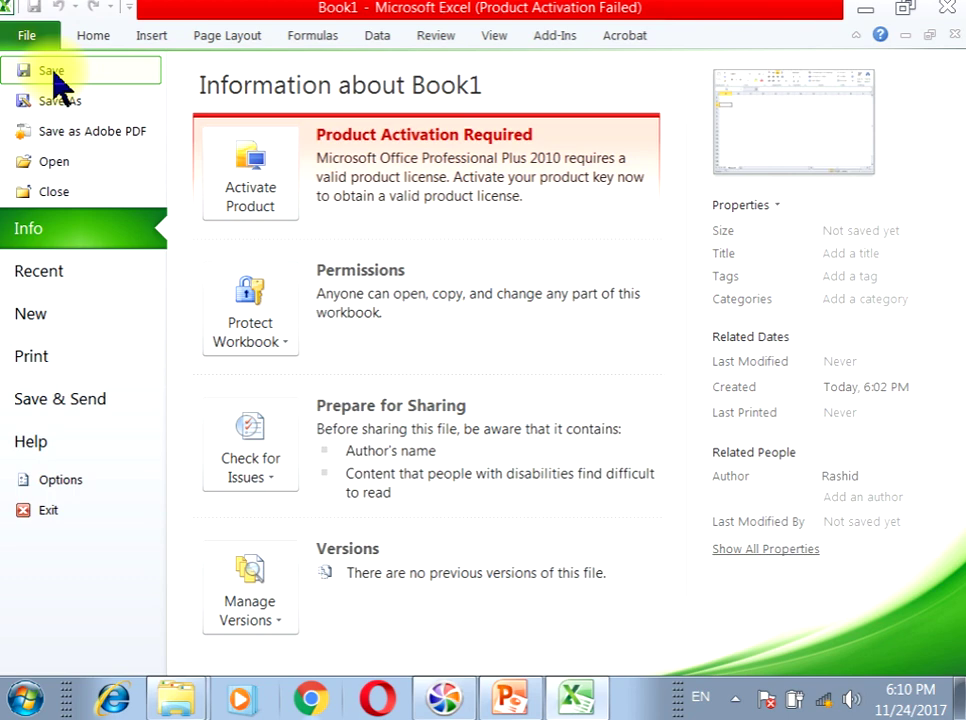
- Save Book1 through Save As with the file name MyFirstExcelBook in Documents
left_click(55, 72)
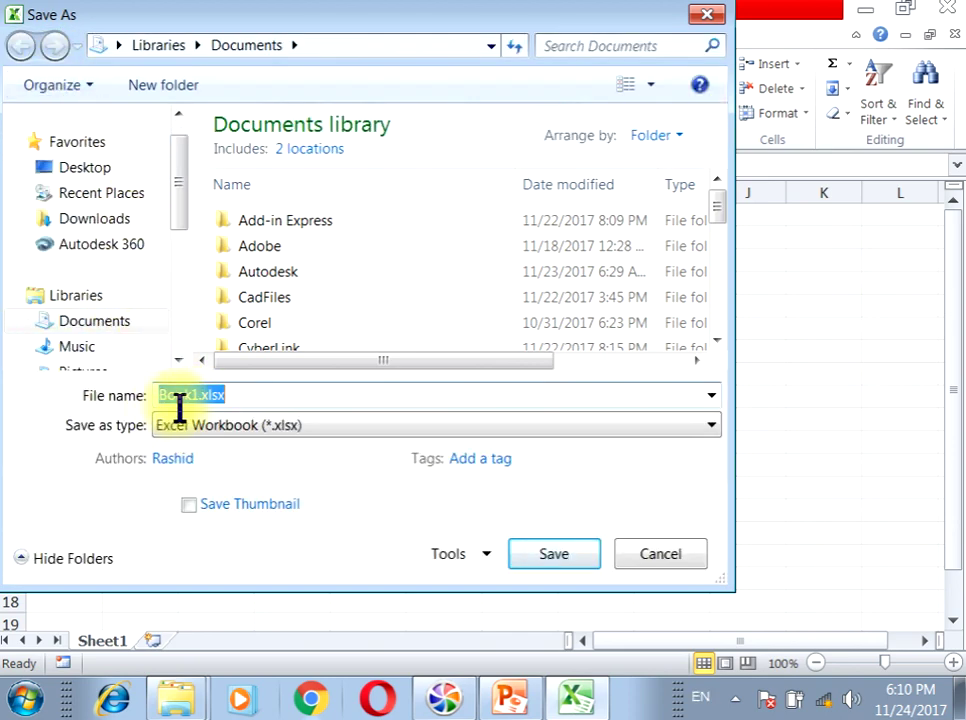
left_click_drag(354, 15, 402, 139)
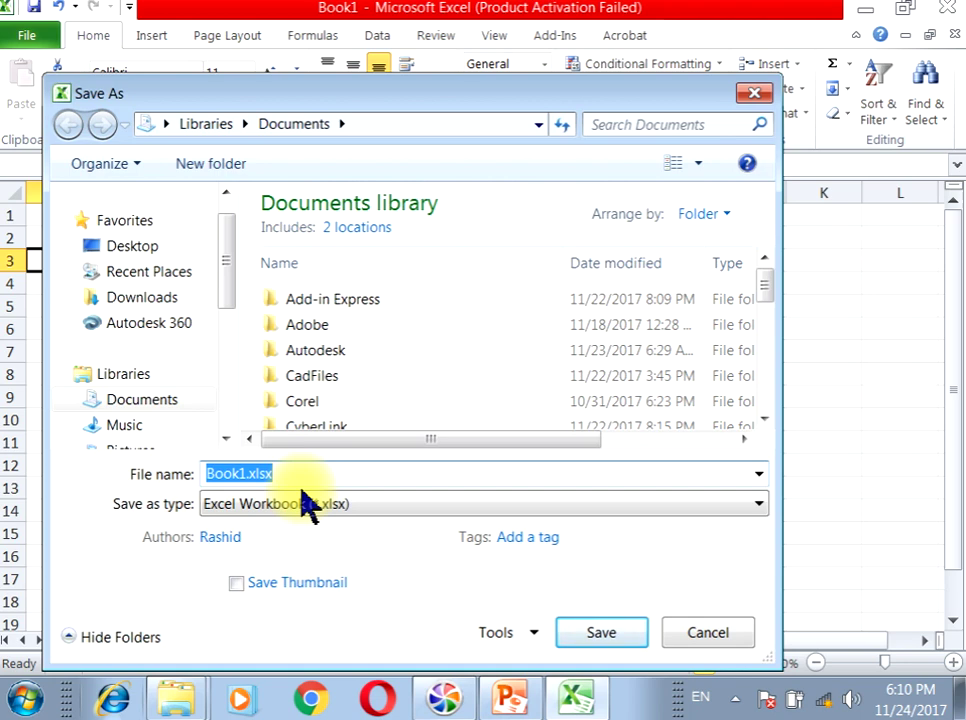
type("MyBook")
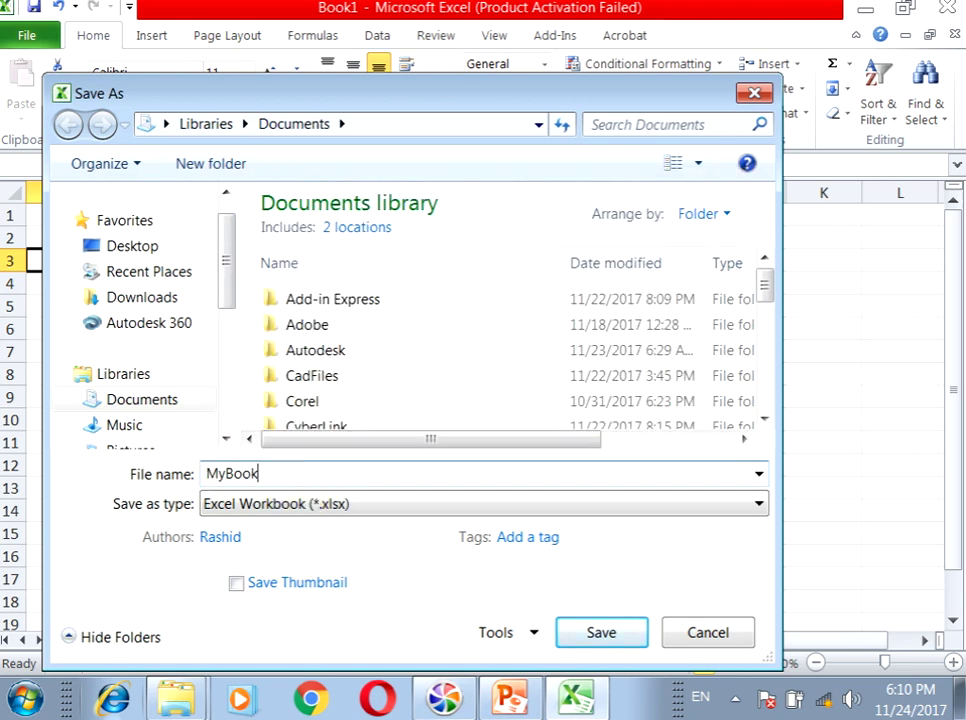
key("BackSpace")
type("FirstE")
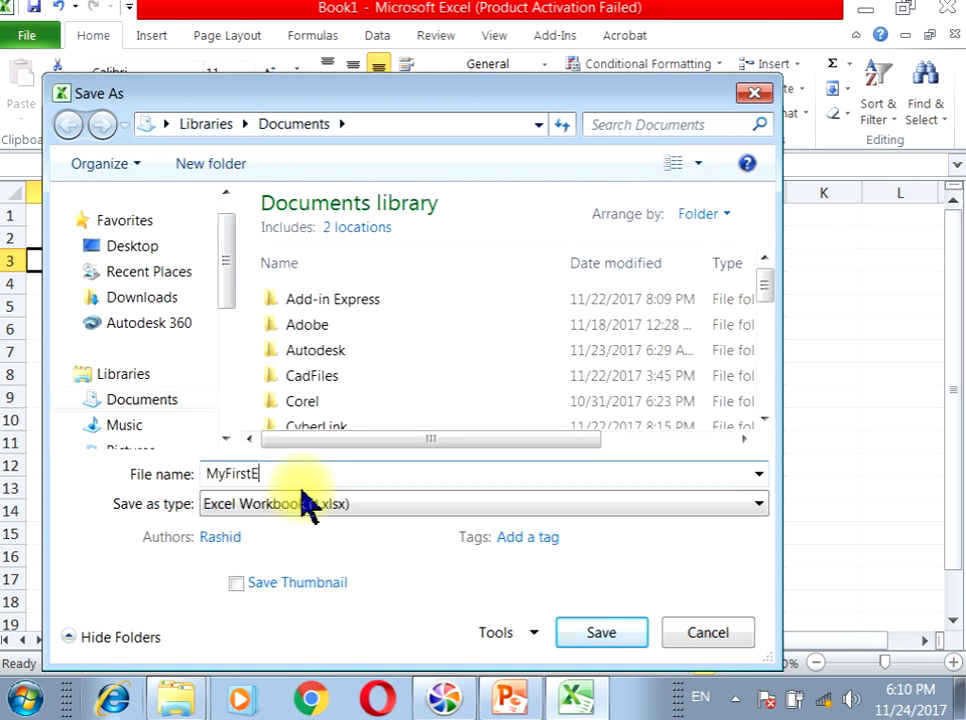
type("xcelBook")
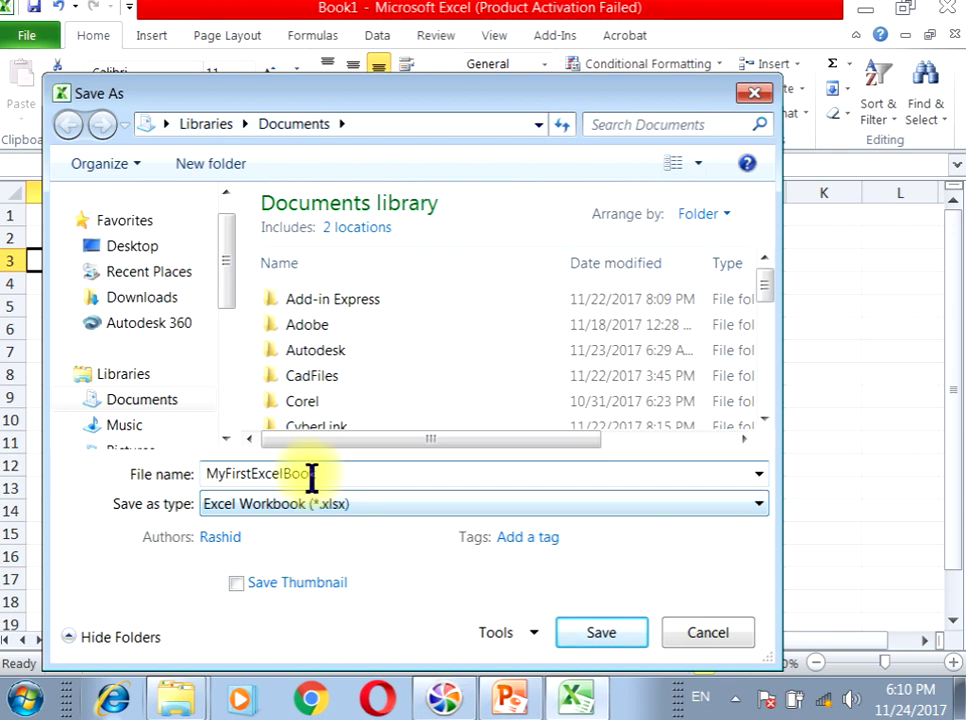
scroll(220, 300, "down", 1)
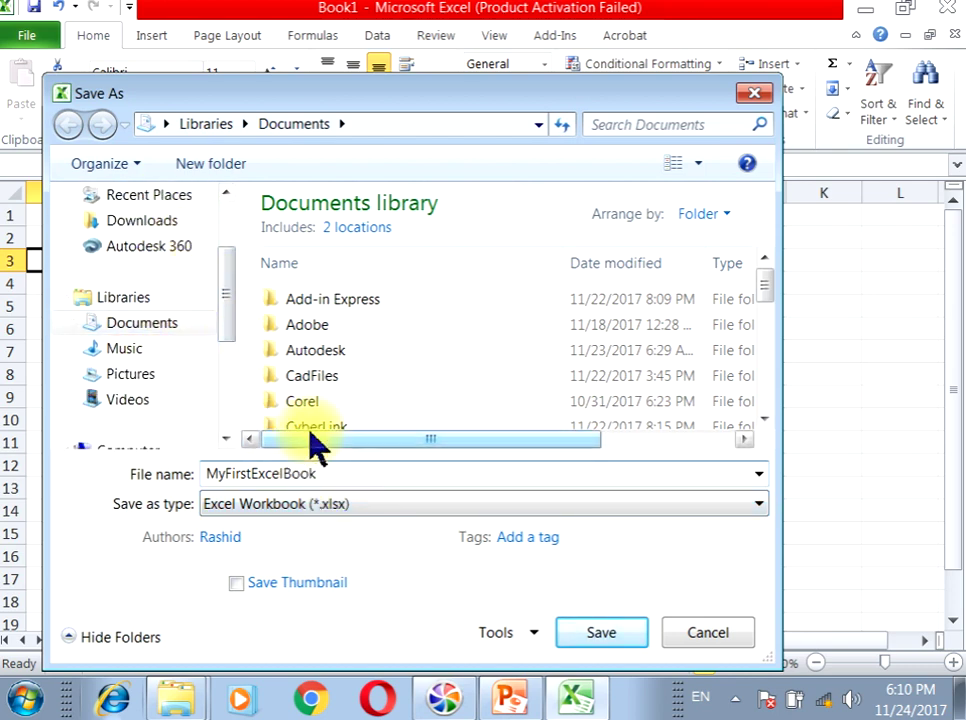
left_click(584, 630)
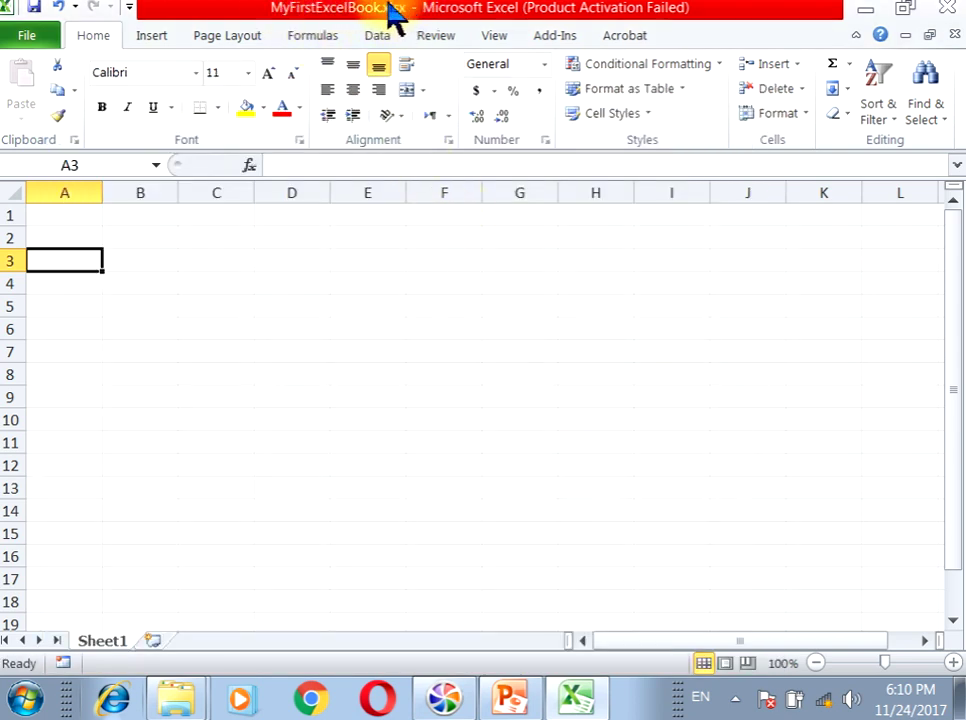
- Close MyFirstExcelBook, reopen MyFirstExcelBook.xlsx from Documents, and show its Info page
left_click(25, 35)
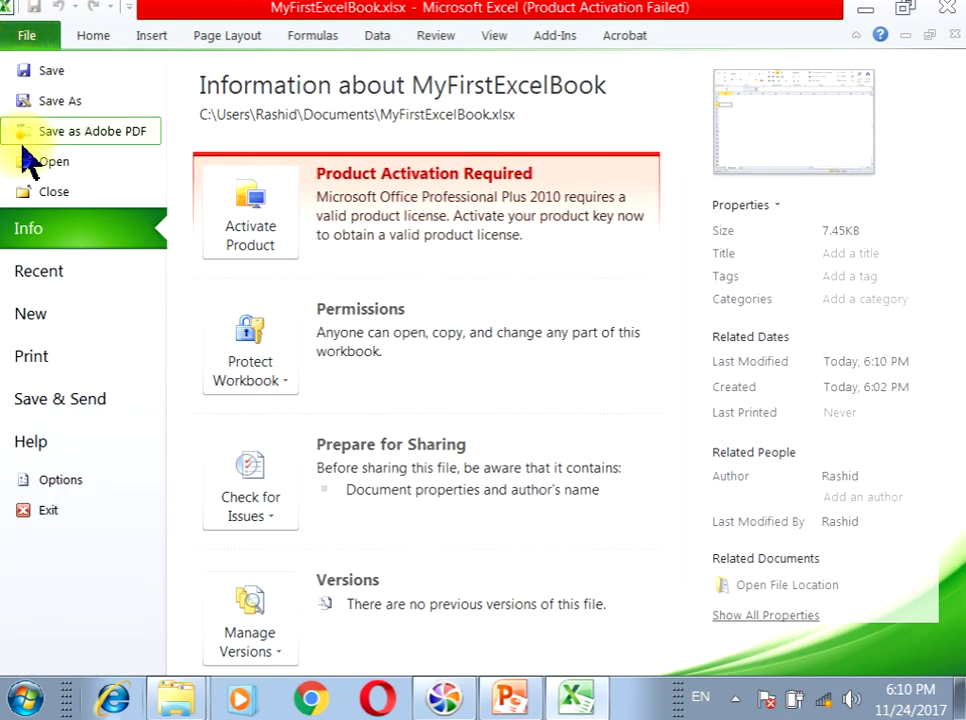
left_click(27, 194)
left_click(28, 37)
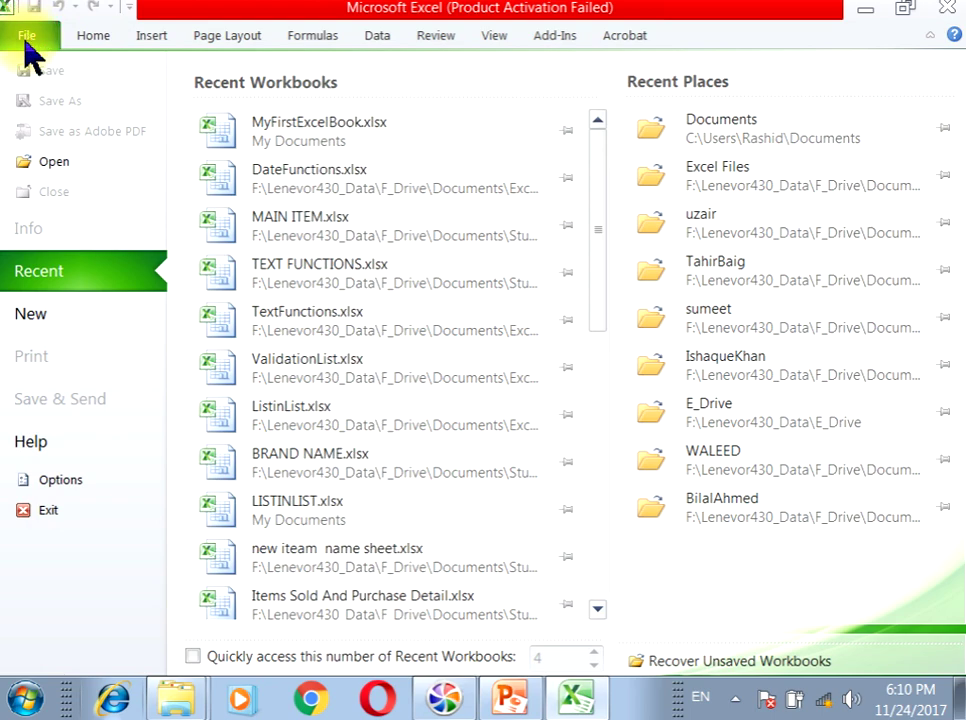
left_click(32, 163)
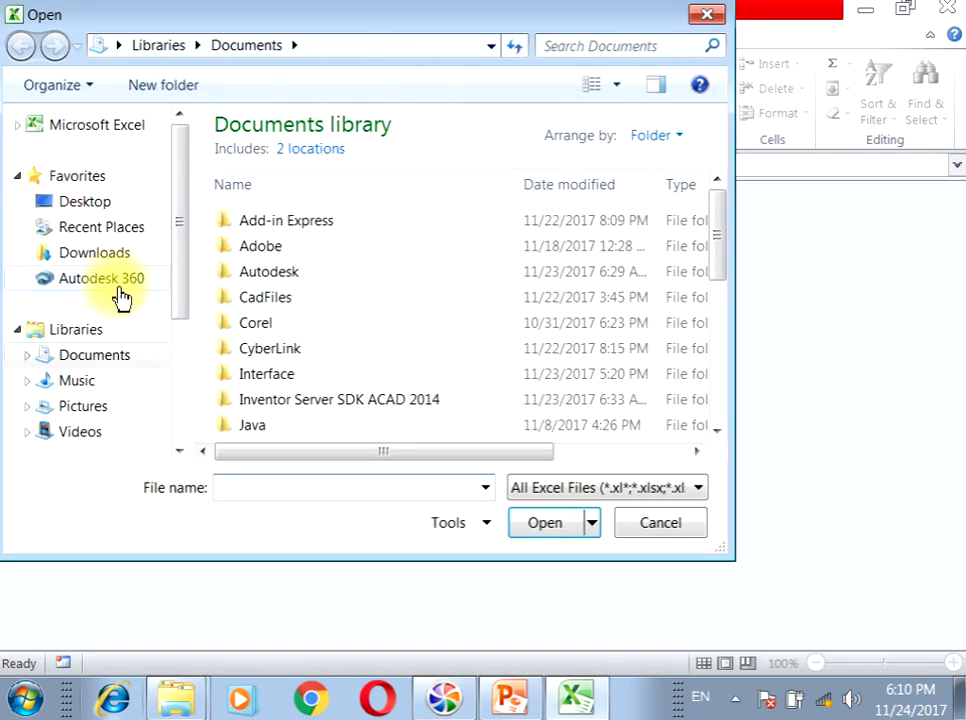
left_click(121, 356)
left_click_drag(727, 259, 727, 399)
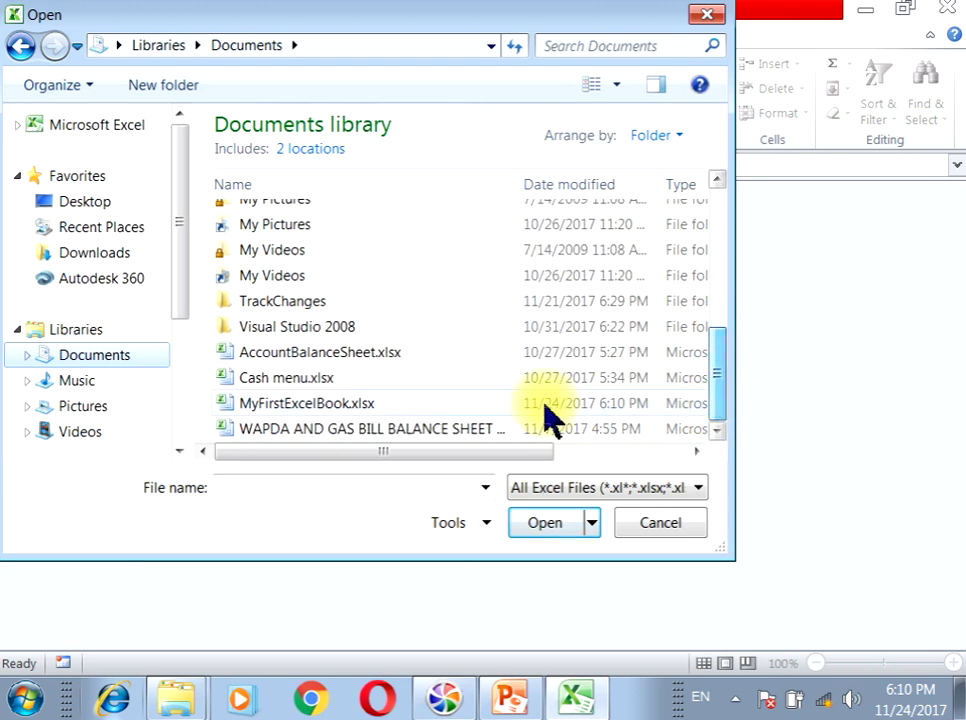
left_click(282, 404)
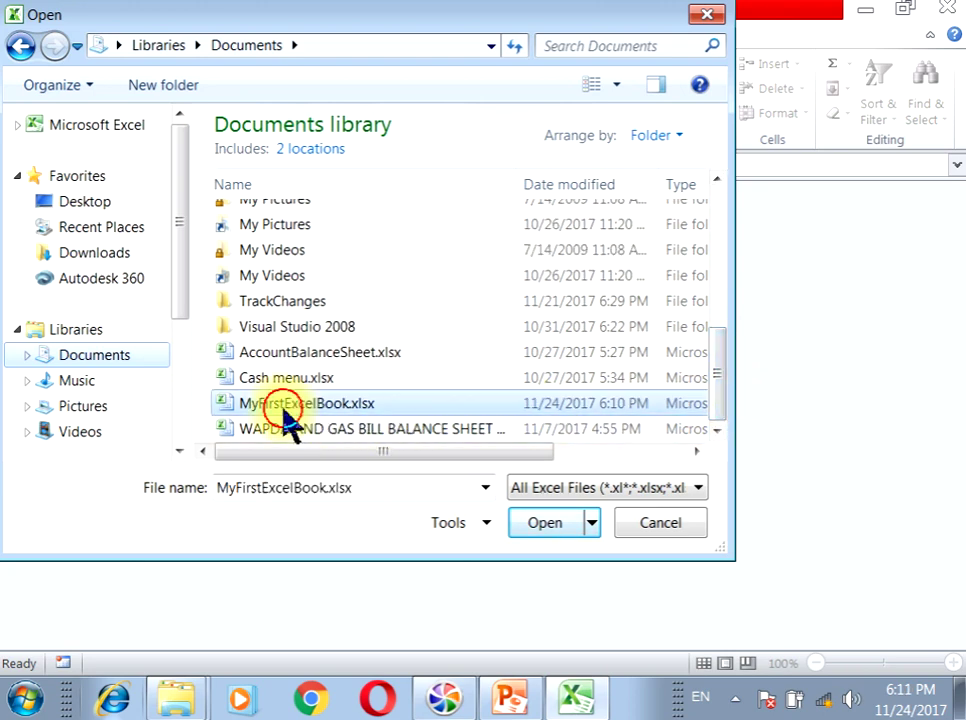
left_click(543, 523)
left_click(26, 37)
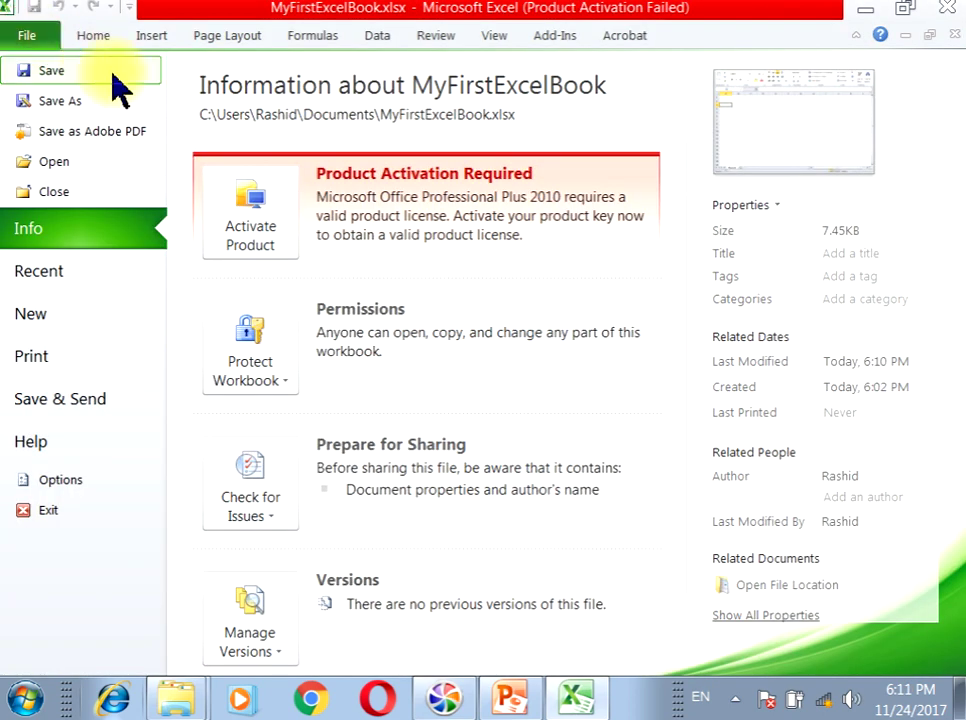
- In the Open dialog, switch to Extra Large Icons view and select AccountBalanceSheet.xlsx
left_click(86, 170)
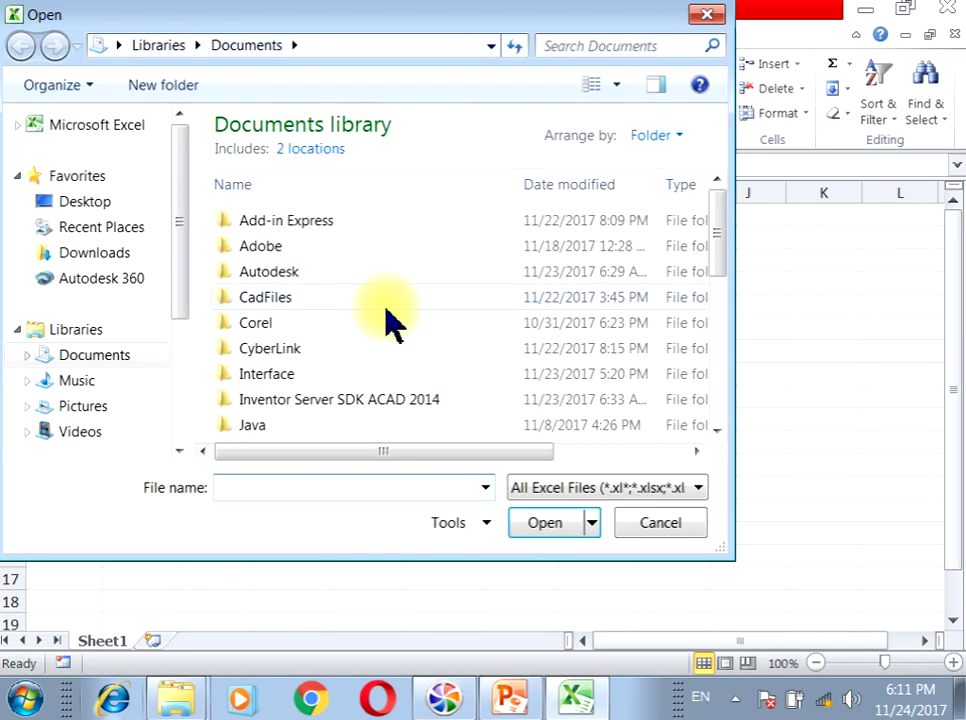
left_click_drag(709, 252, 703, 408)
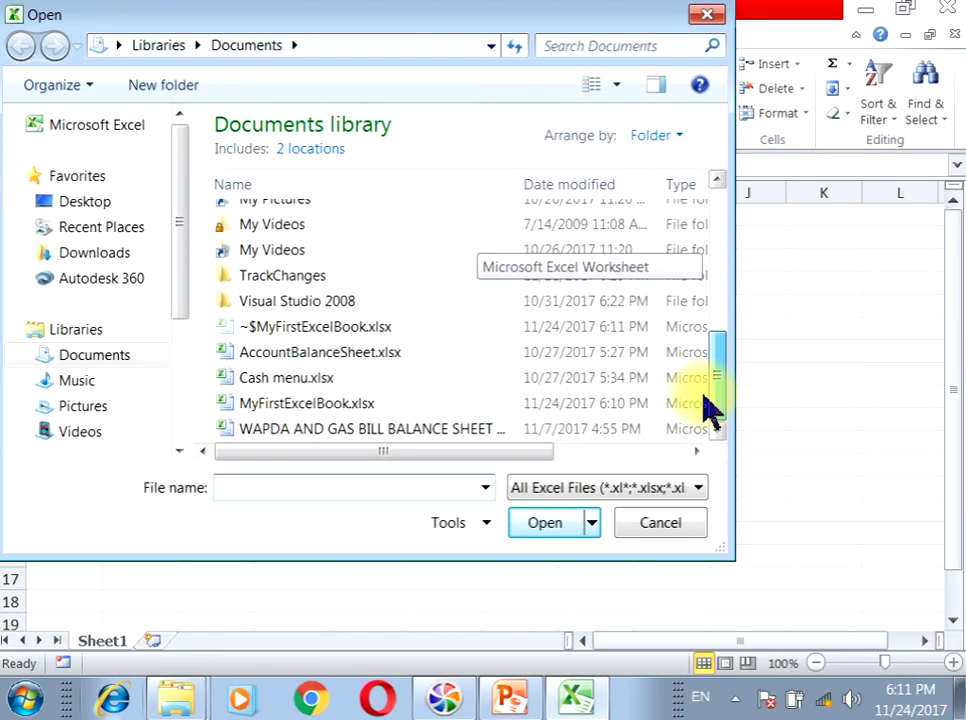
left_click(322, 405)
left_click(616, 85)
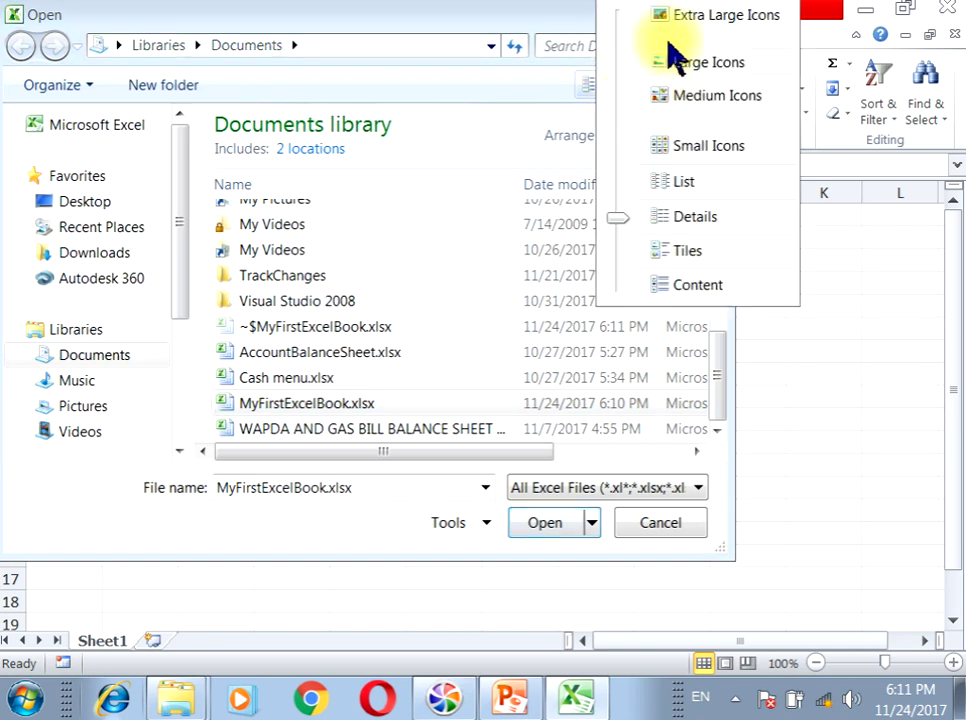
left_click(686, 18)
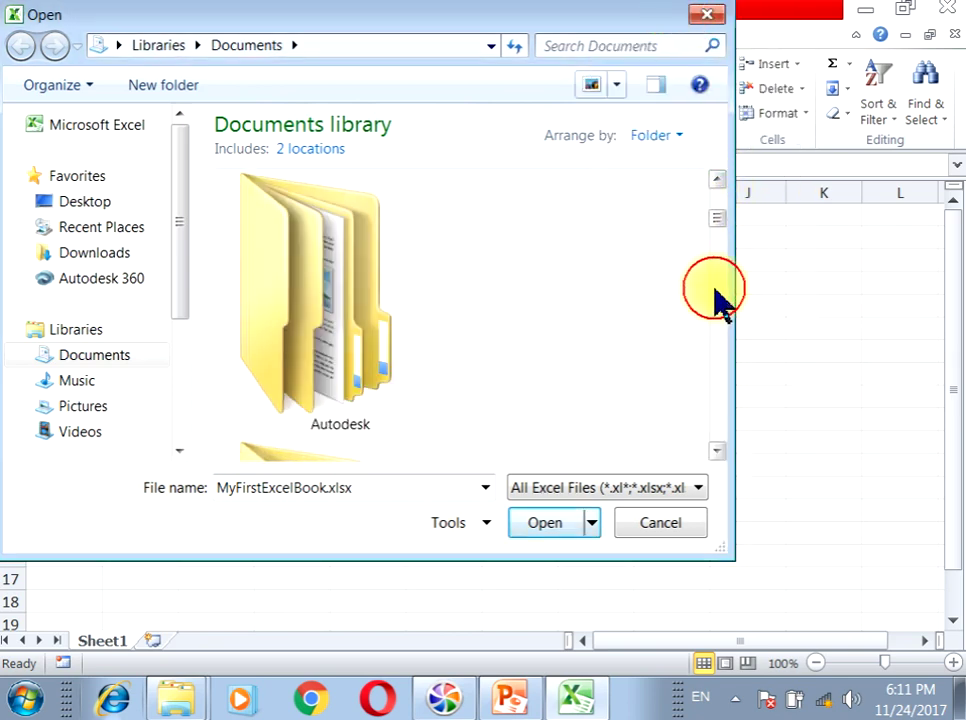
left_click_drag(718, 195, 727, 415)
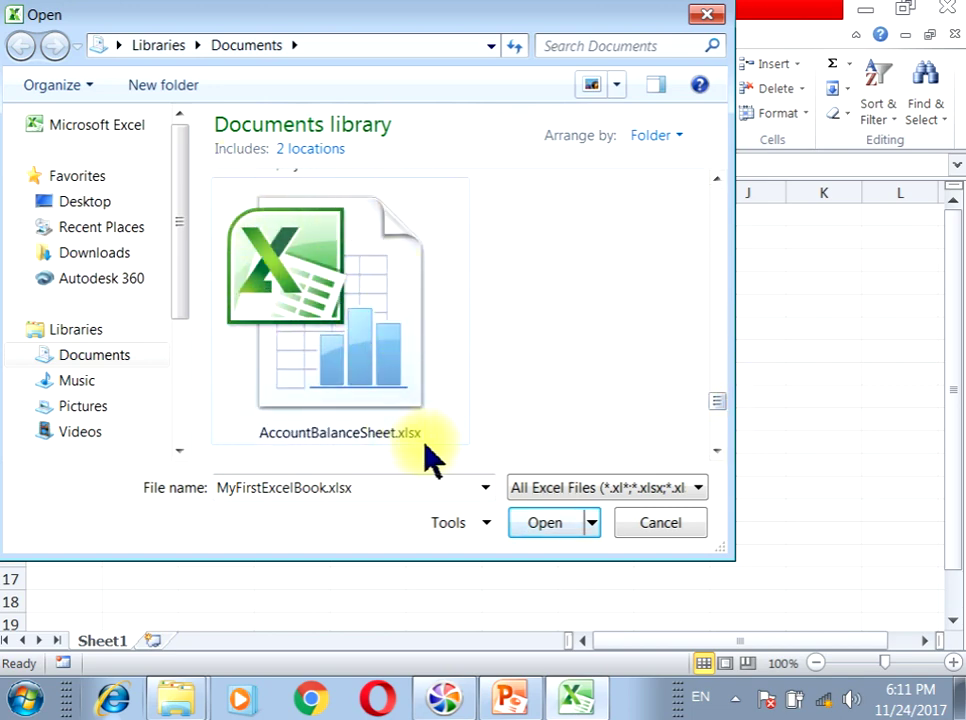
left_click(330, 435)
- Open AccountBalanceSheet.xlsx and zoom it from 150% to 100% using the status-bar slider
left_click(540, 522)
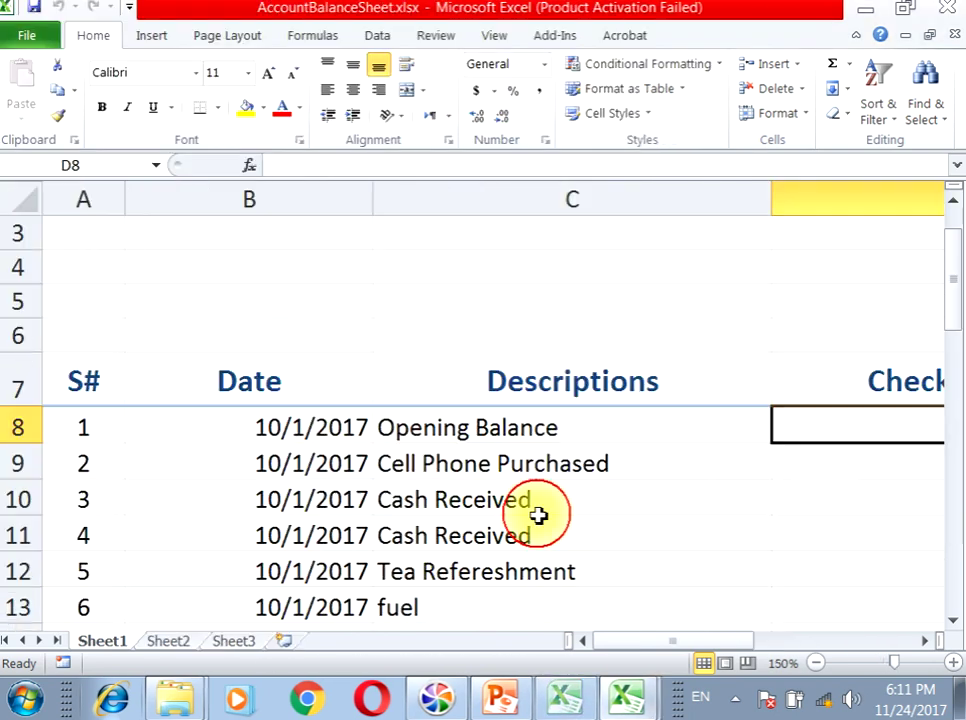
scroll(496, 431, "down", 1)
scroll(496, 429, "down", 3)
scroll(497, 431, "up", 3)
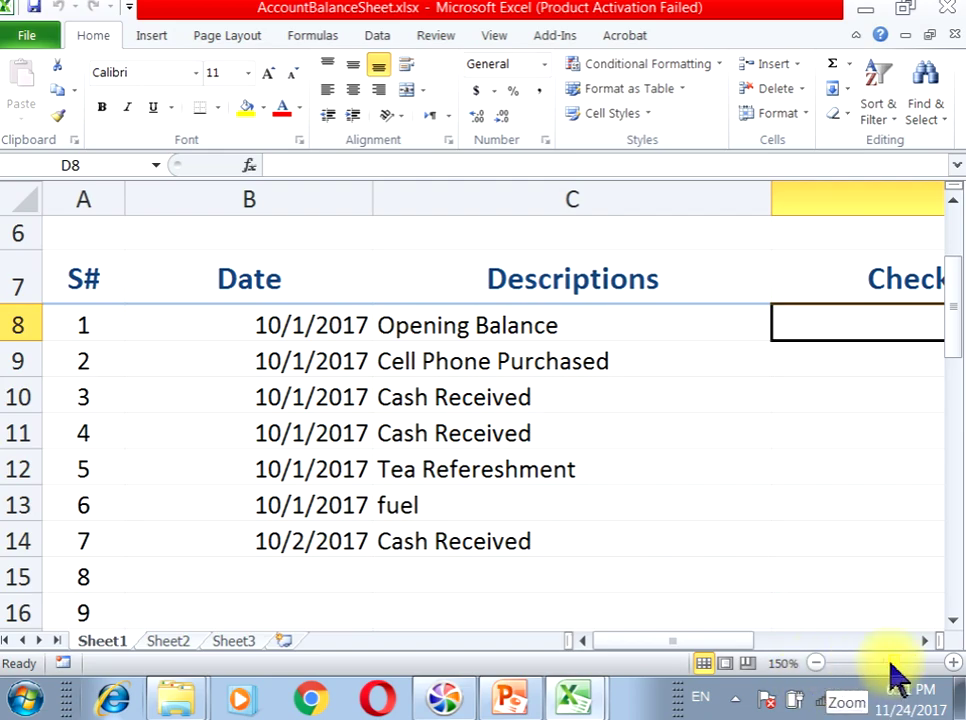
mouse_move(893, 665)
left_mouse_down()
mouse_move(850, 663)
mouse_move(885, 663)
left_mouse_up()
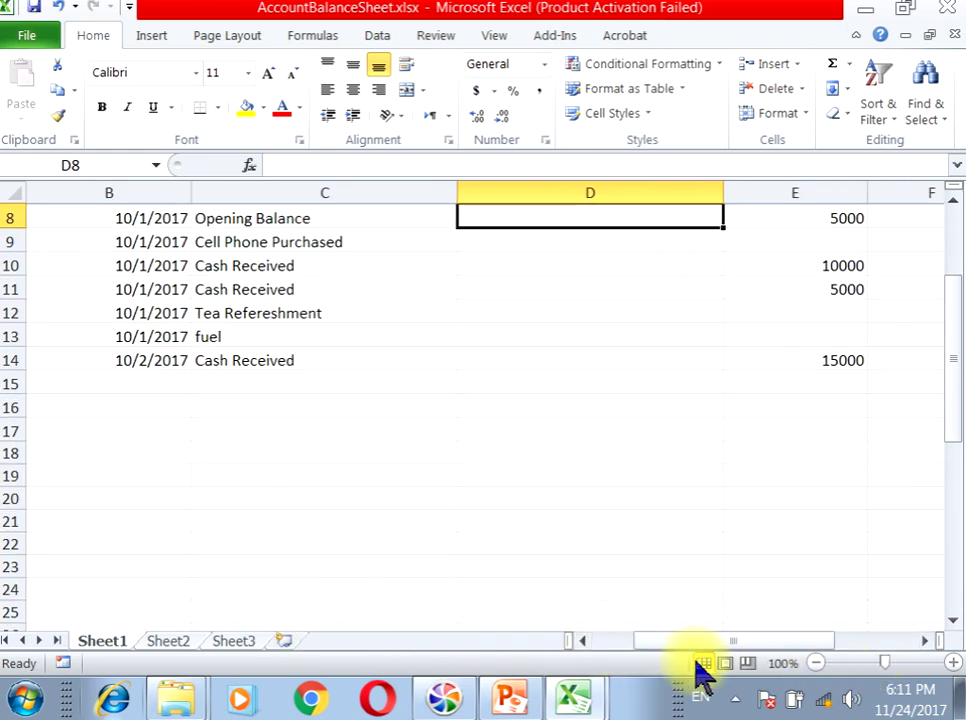
scroll(676, 490, "up", 1)
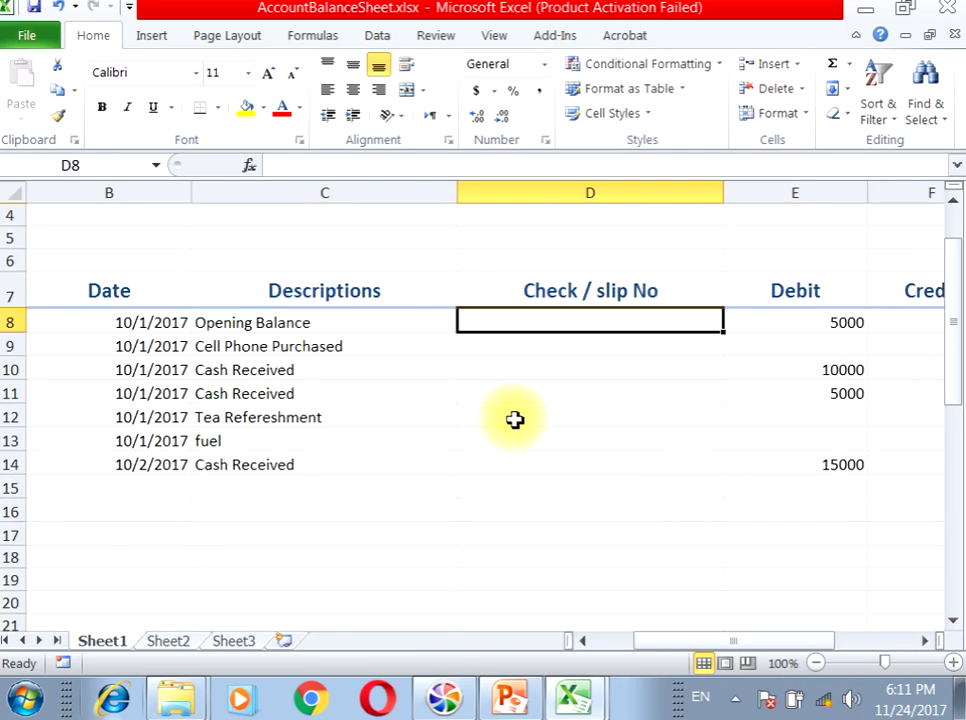
scroll(515, 420, "up", 1)
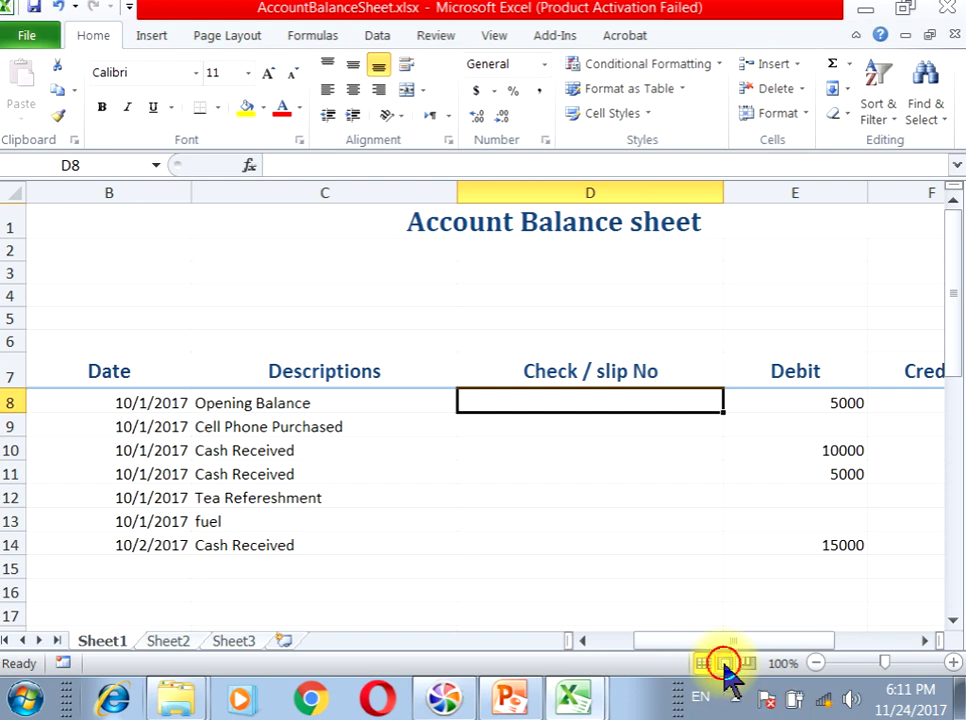
- Preview the sheet in Page Layout and Page Break Preview, then return to Normal view
left_click(726, 668)
left_click_drag(658, 642, 736, 645)
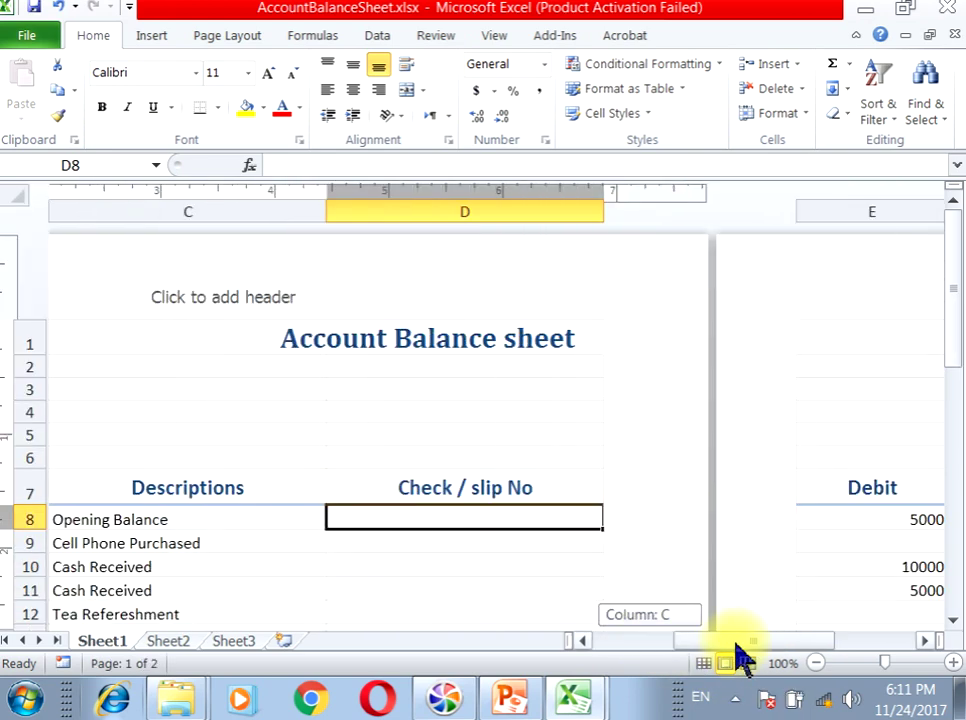
left_click(748, 663)
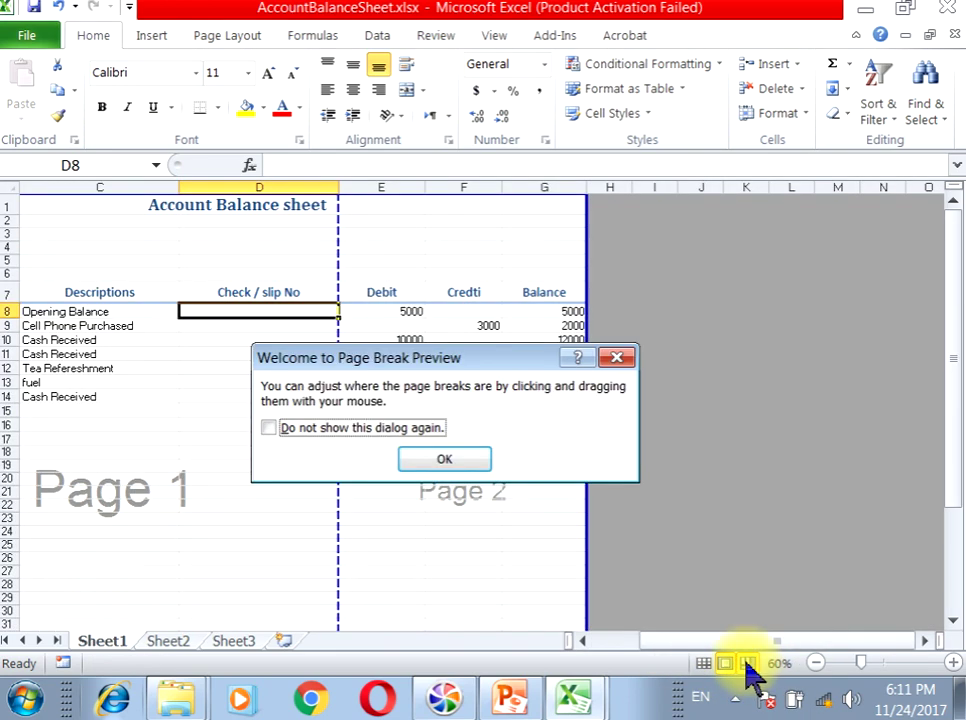
left_click(450, 460)
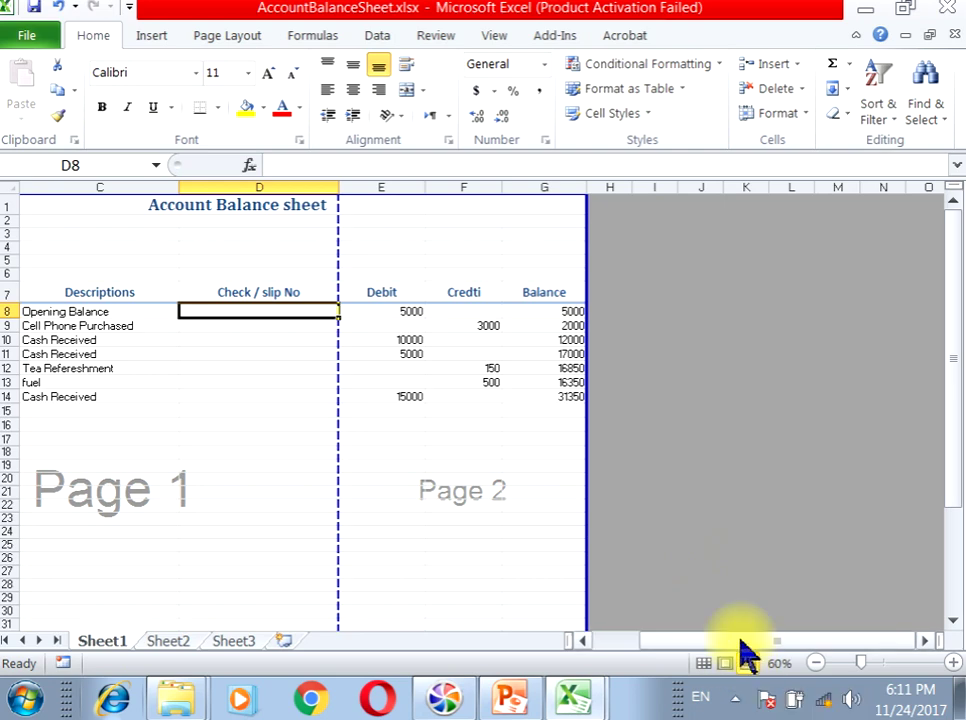
left_click(704, 664)
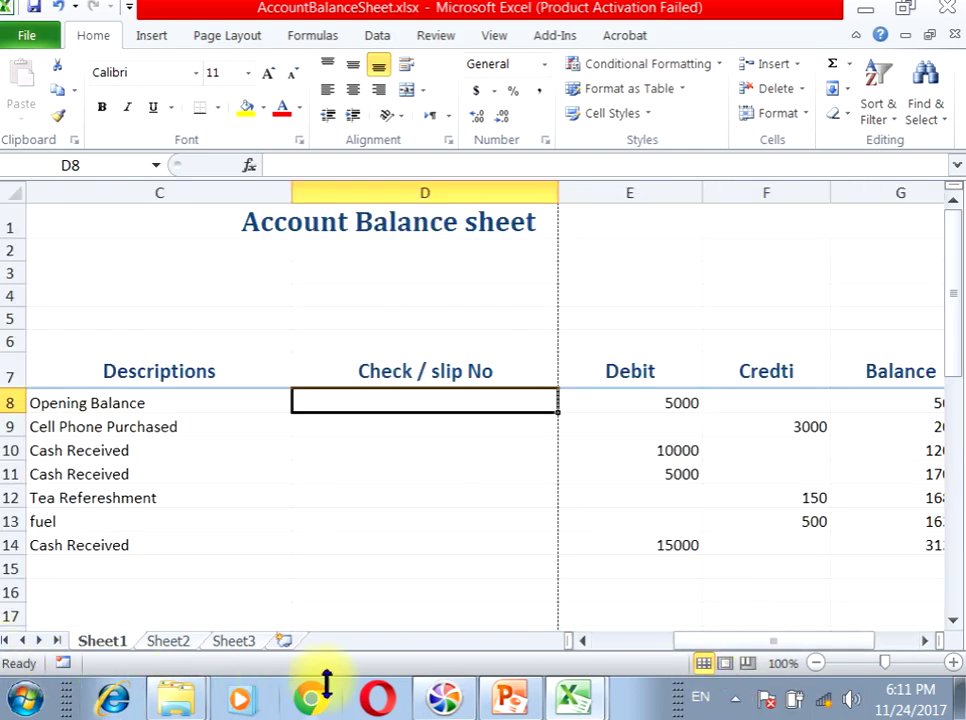
- Adjust the zoom and scroll back to the top of the Account Balance sheet
mouse_move(884, 663)
left_mouse_down()
mouse_move(868, 664)
mouse_move(884, 665)
left_mouse_up()
scroll(386, 530, "up", 1)
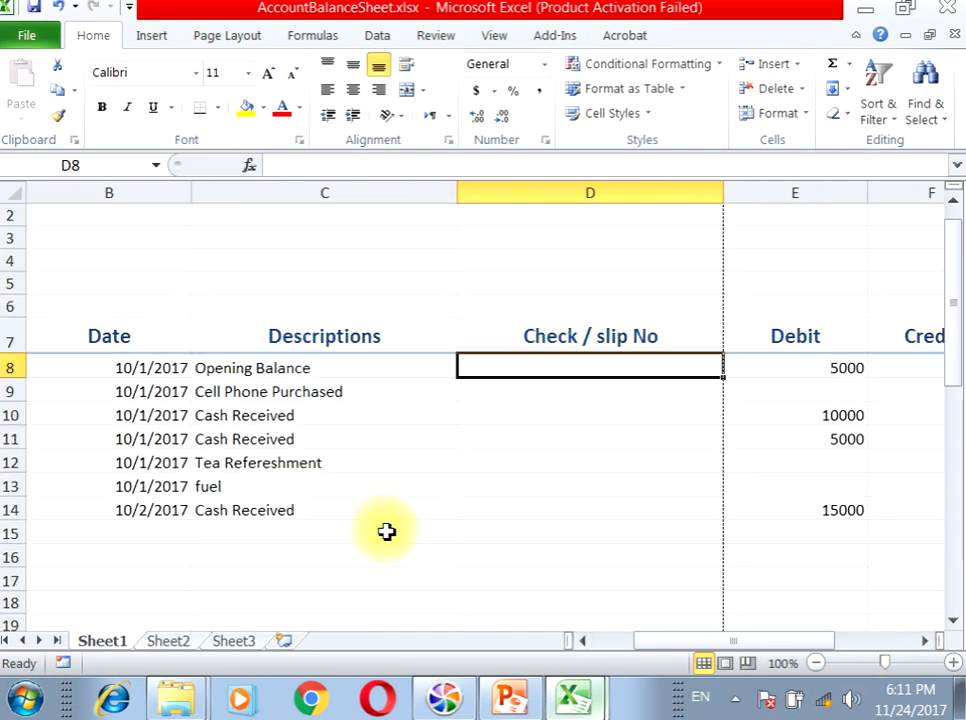
scroll(310, 297, "down", 1)
scroll(263, 287, "up", 1)
- Select the empty cells above the table, the Check / slip No heading and C2, then display the View ribbon options
left_click_drag(88, 245, 350, 340)
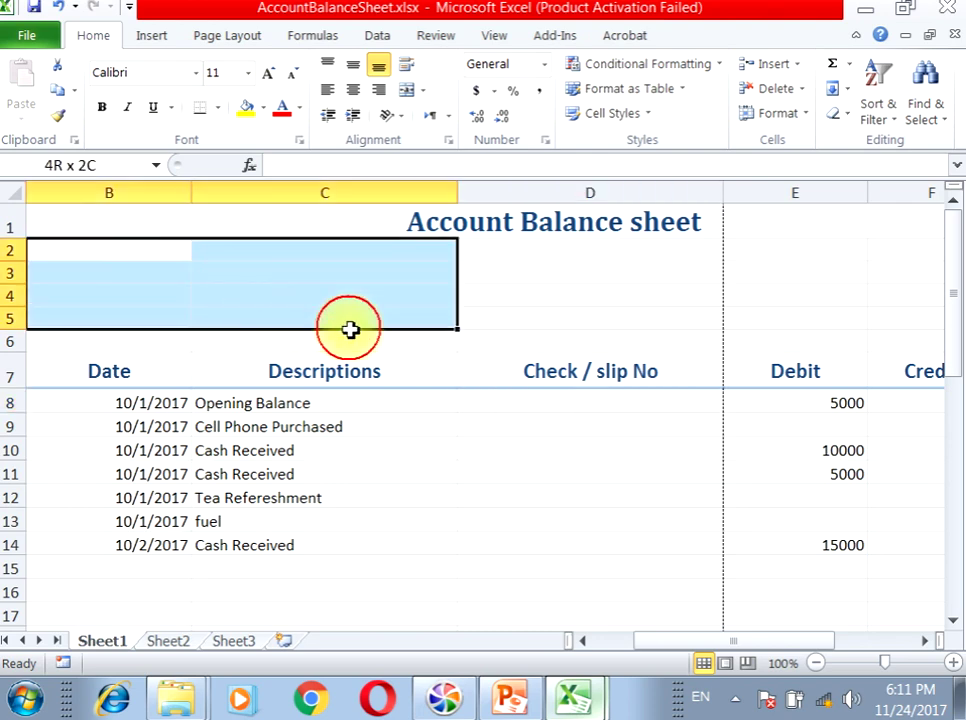
left_click(485, 365)
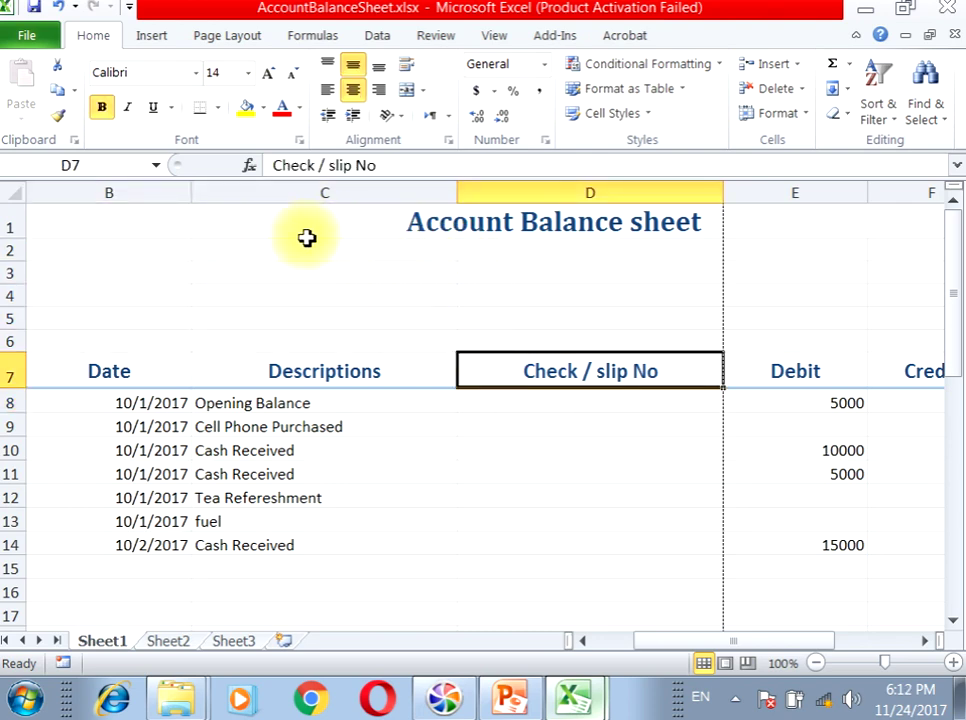
left_click(229, 255)
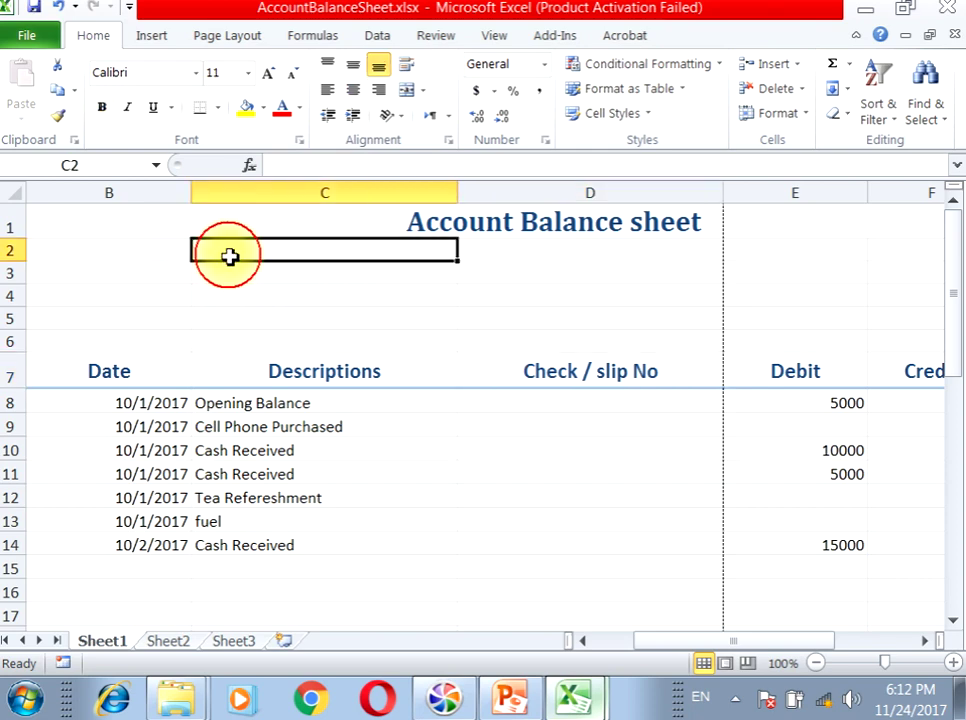
left_click(495, 37)
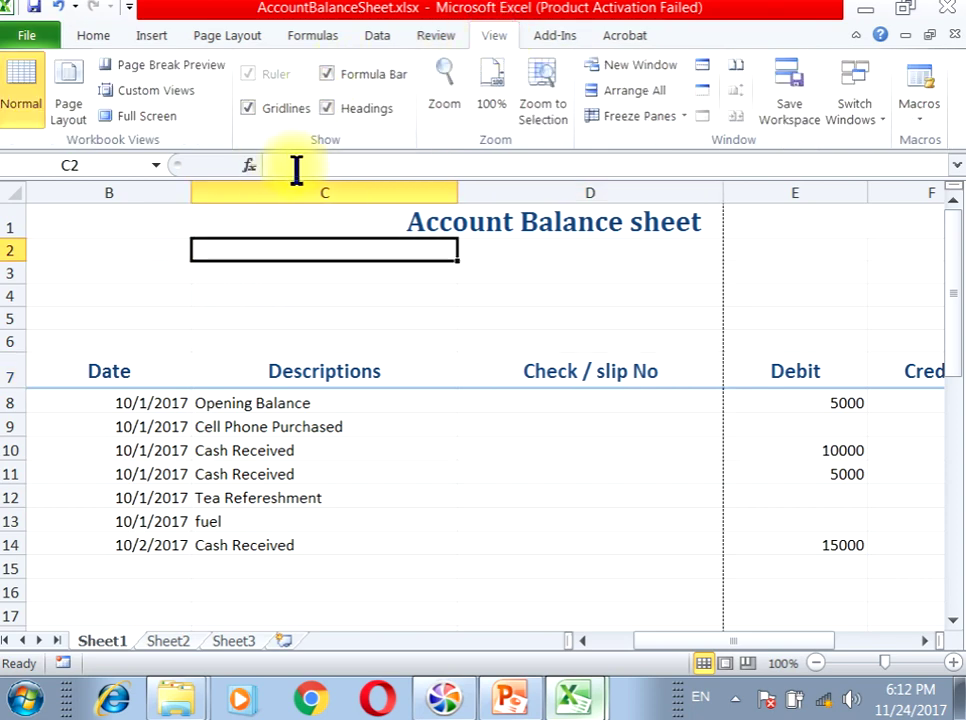
left_click(371, 77)
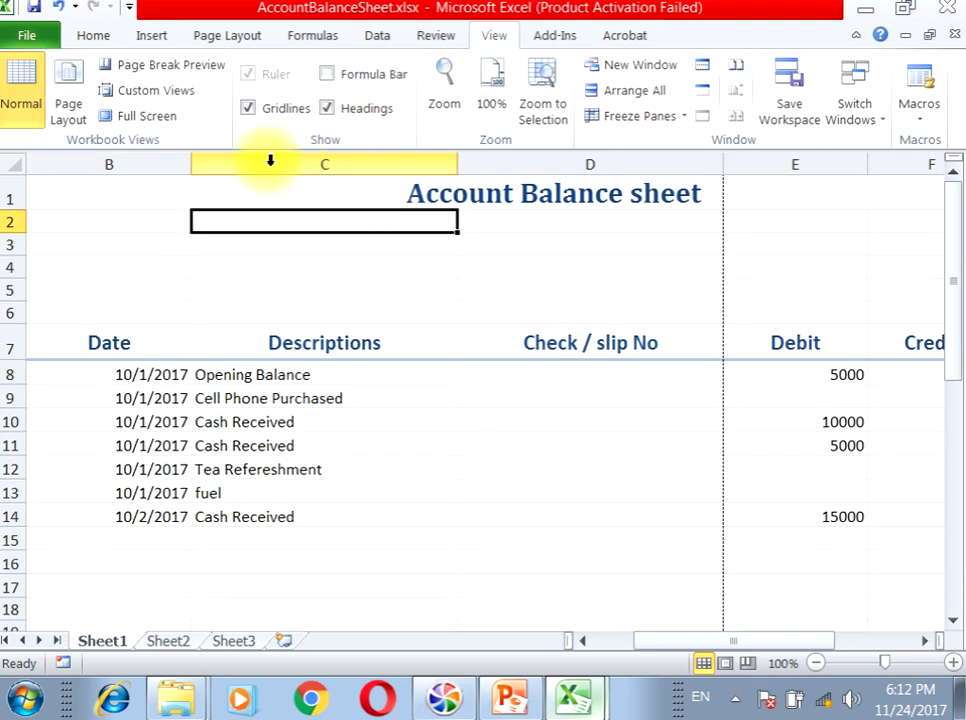
left_click(330, 108)
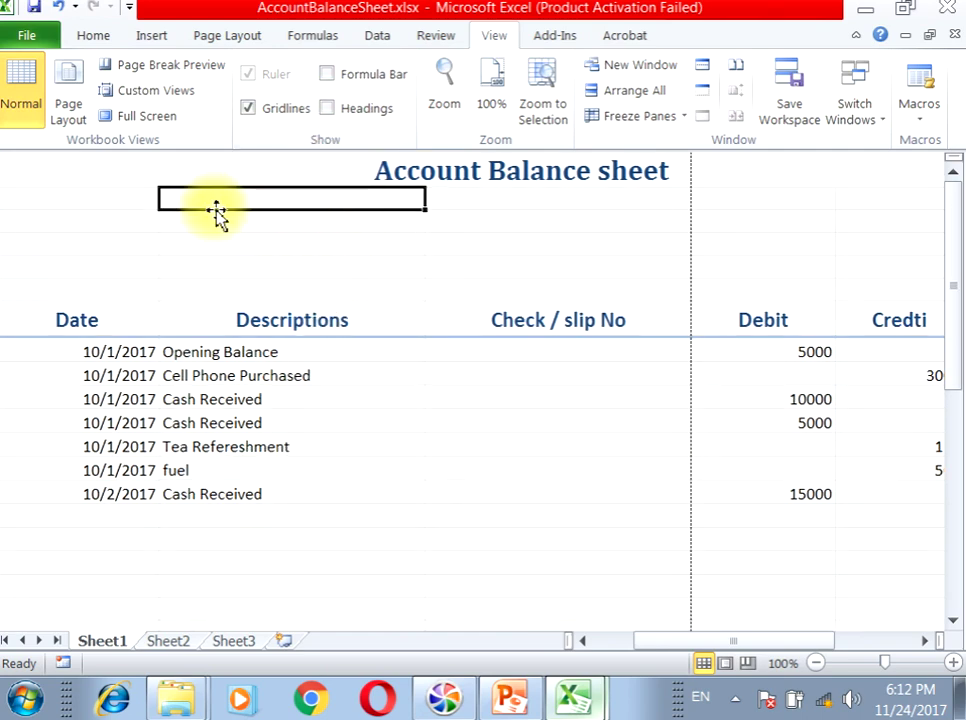
left_click(271, 106)
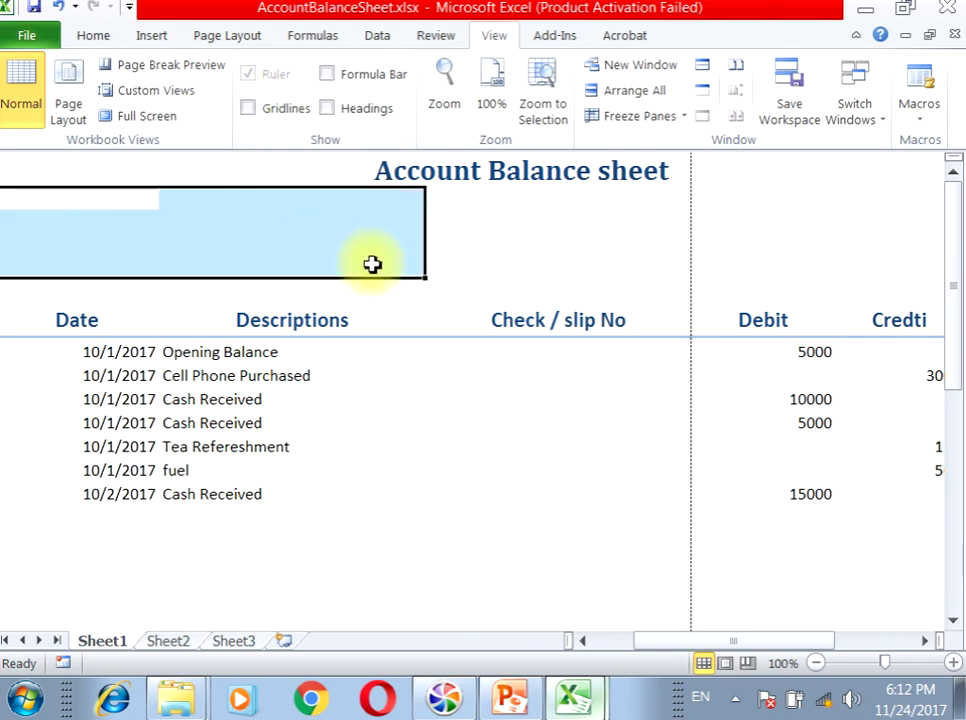
left_click_drag(86, 205, 563, 401)
left_click(563, 401)
left_click(141, 216)
left_click(261, 226)
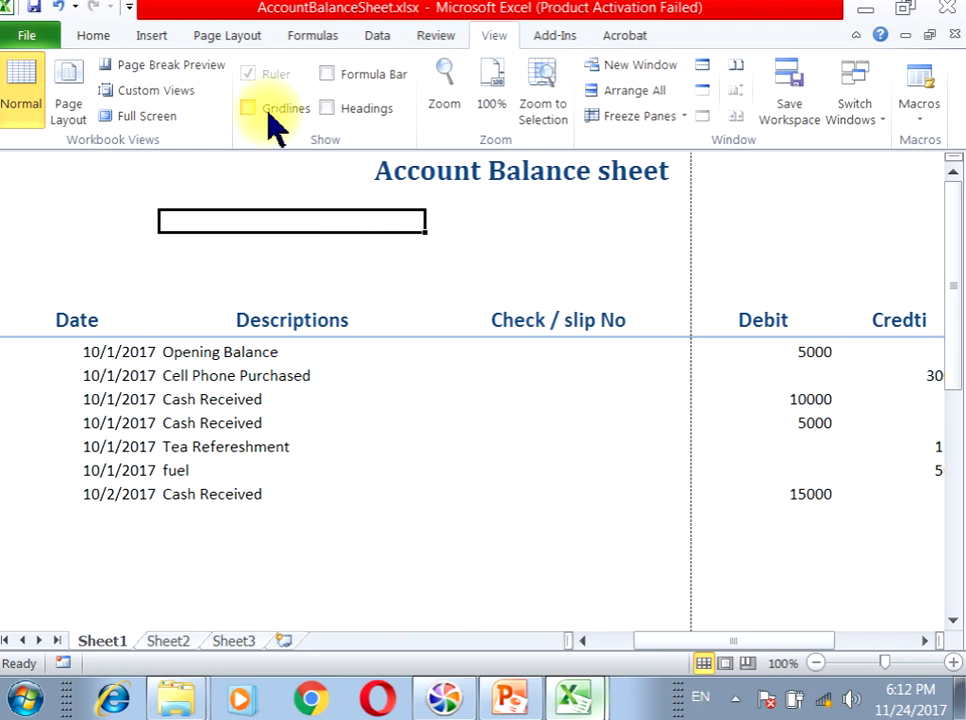
left_click(362, 108)
left_click(370, 76)
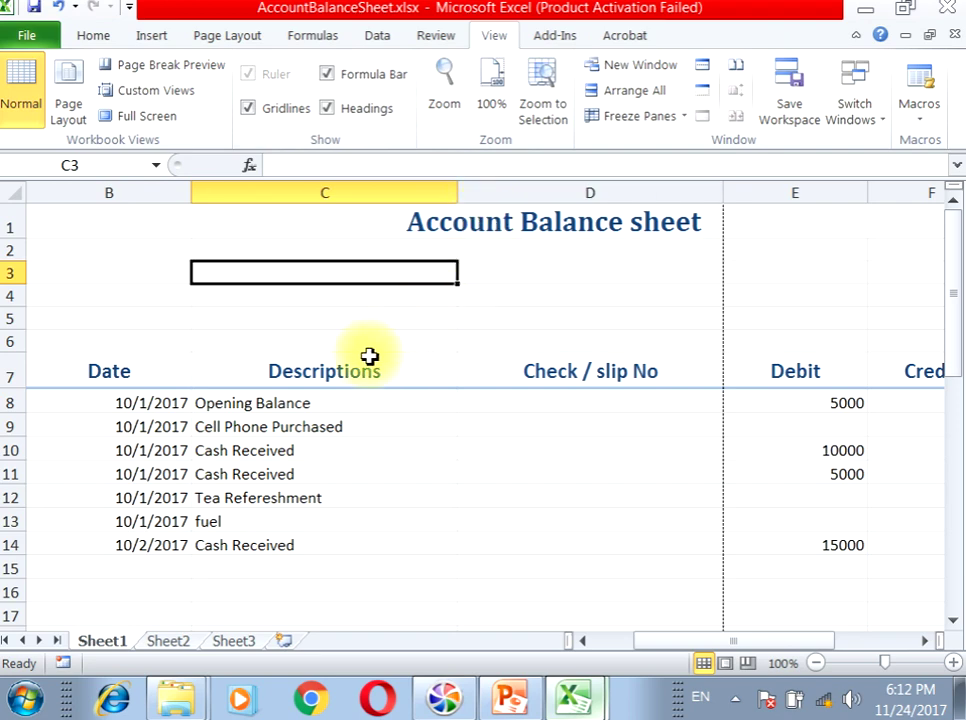